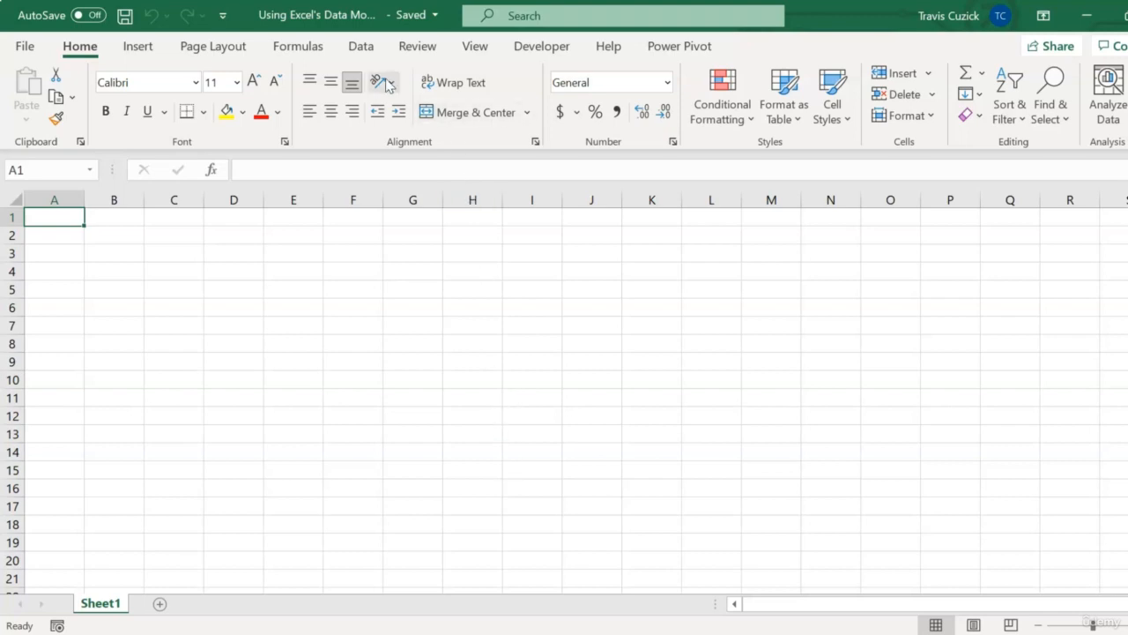
Import the Order Details CSV file from the Example Data folder as a text/CSV source.
{"action": "left_click", "coordinate": [371, 57]}
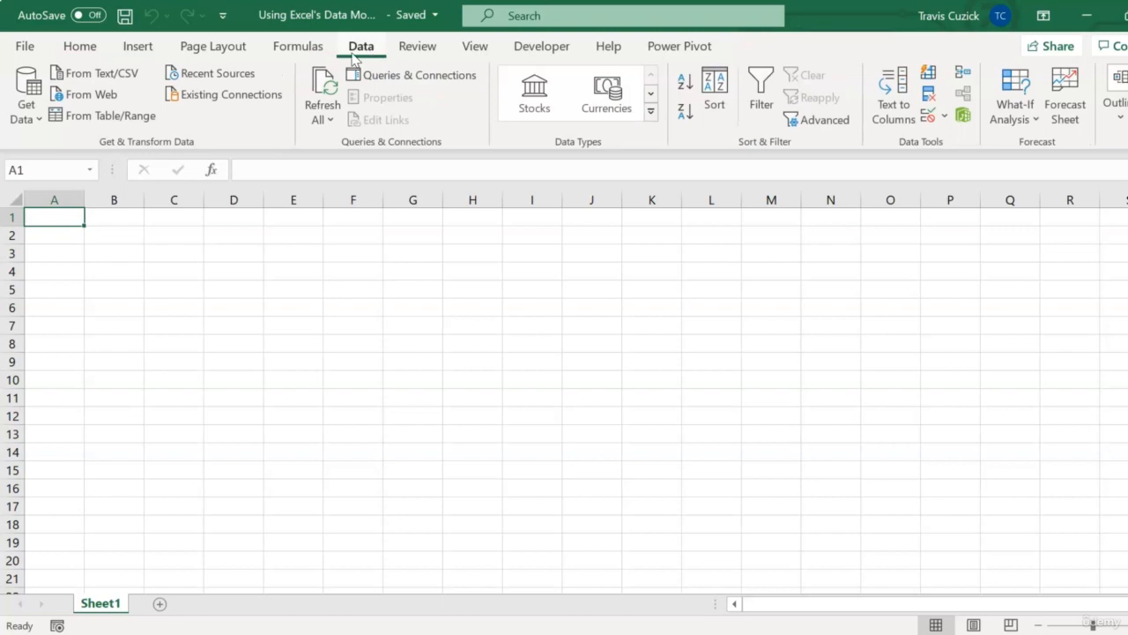
{"action": "left_click", "coordinate": [33, 128]}
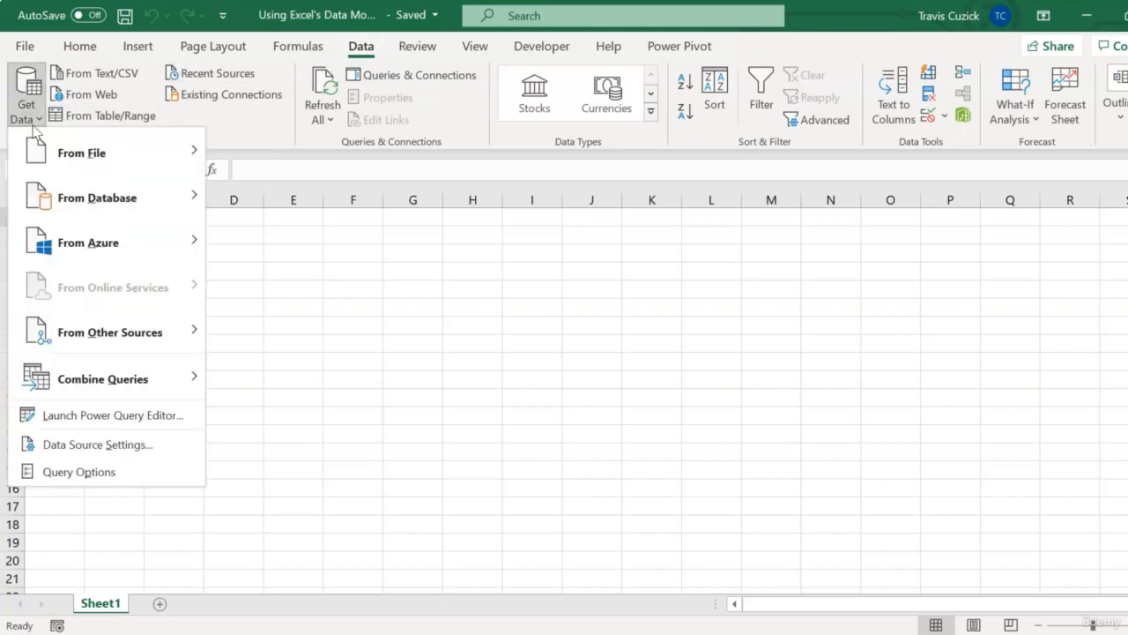
{"action": "mouse_move", "coordinate": [132, 148]}
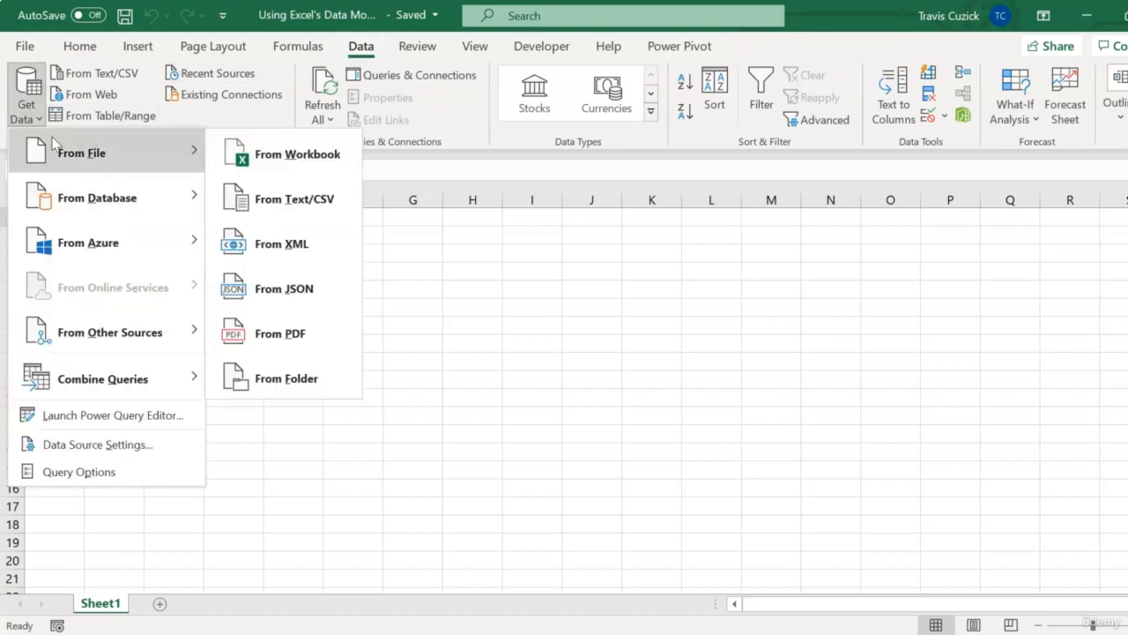
{"action": "left_click", "coordinate": [293, 198]}
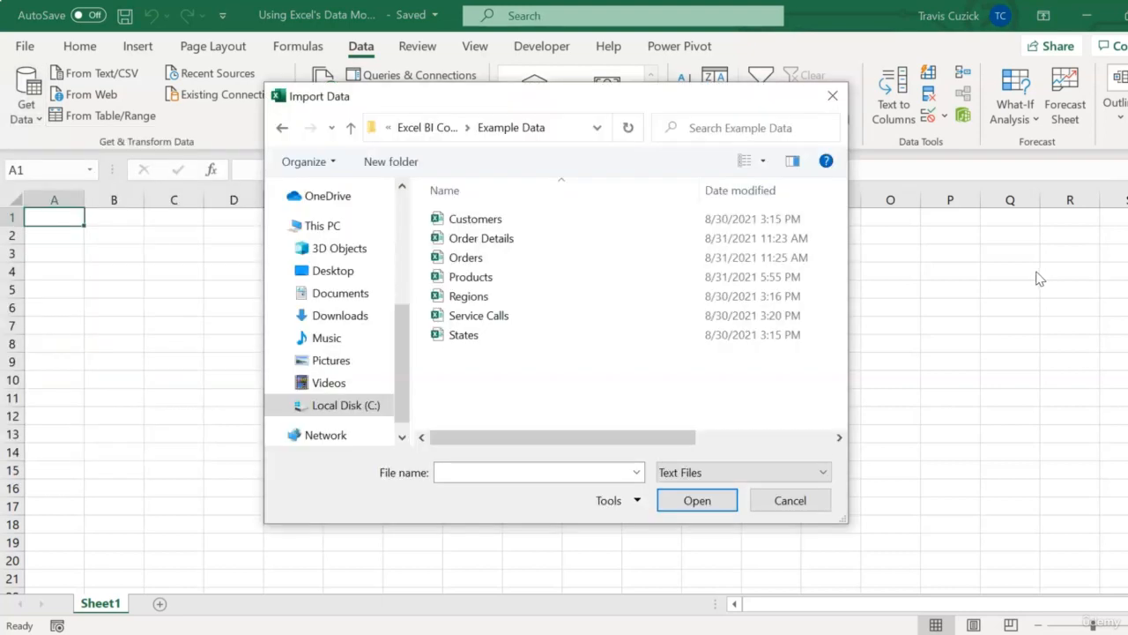
{"action": "left_click", "coordinate": [551, 245]}
{"action": "left_click", "coordinate": [694, 501]}
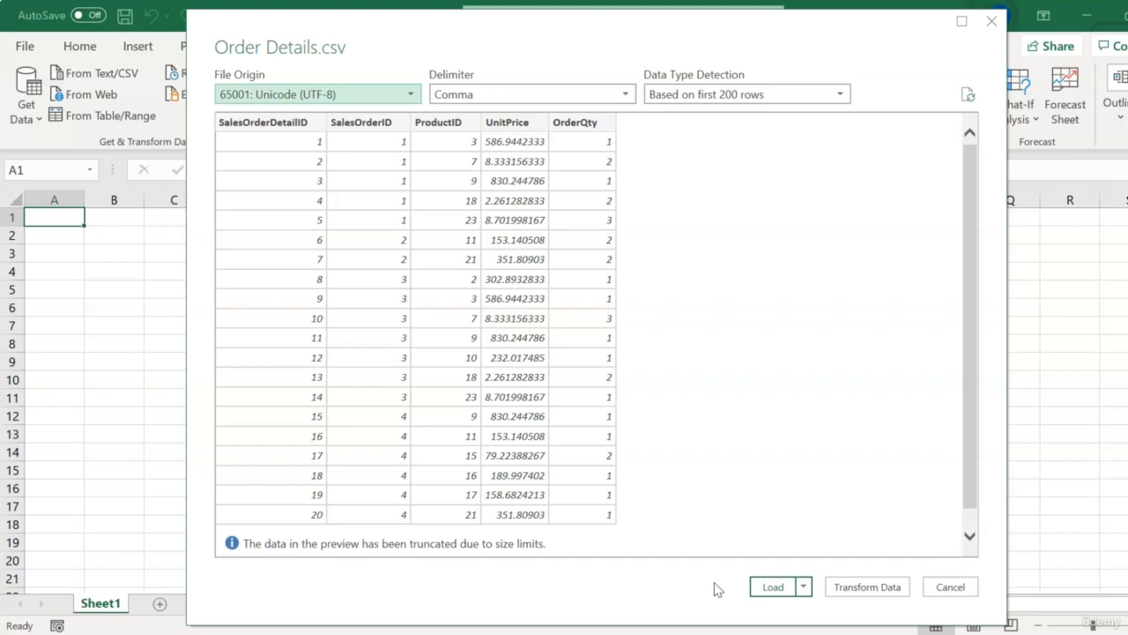
Open the data for transformation and change the UnitPrice column's type to Currency, replacing the current conversion.
{"action": "left_click", "coordinate": [839, 591]}
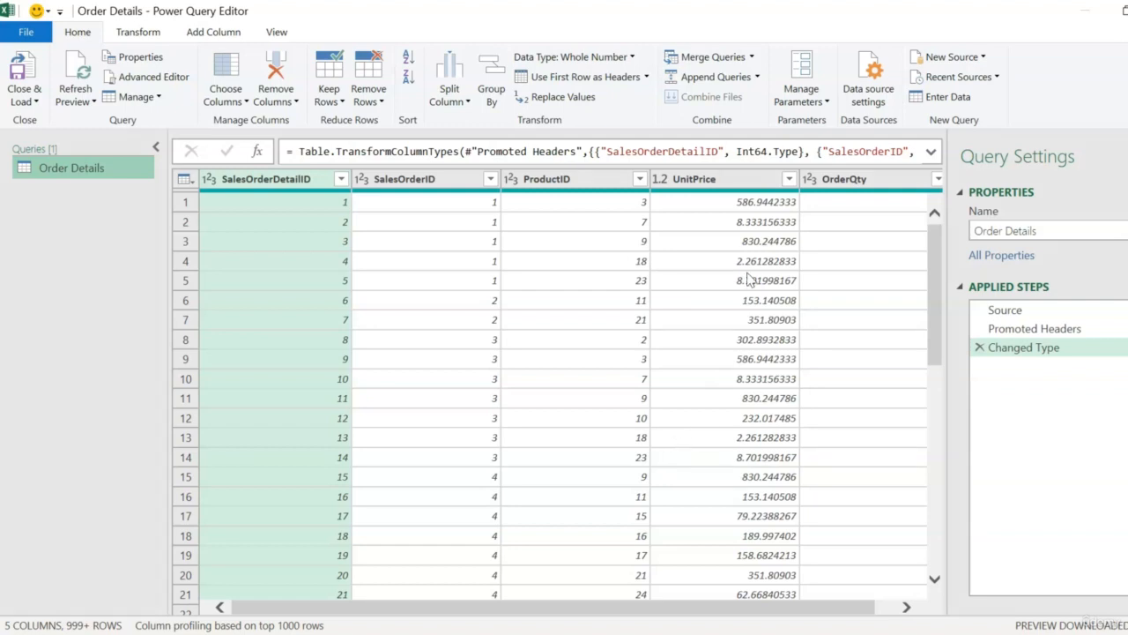
{"action": "left_click", "coordinate": [719, 179]}
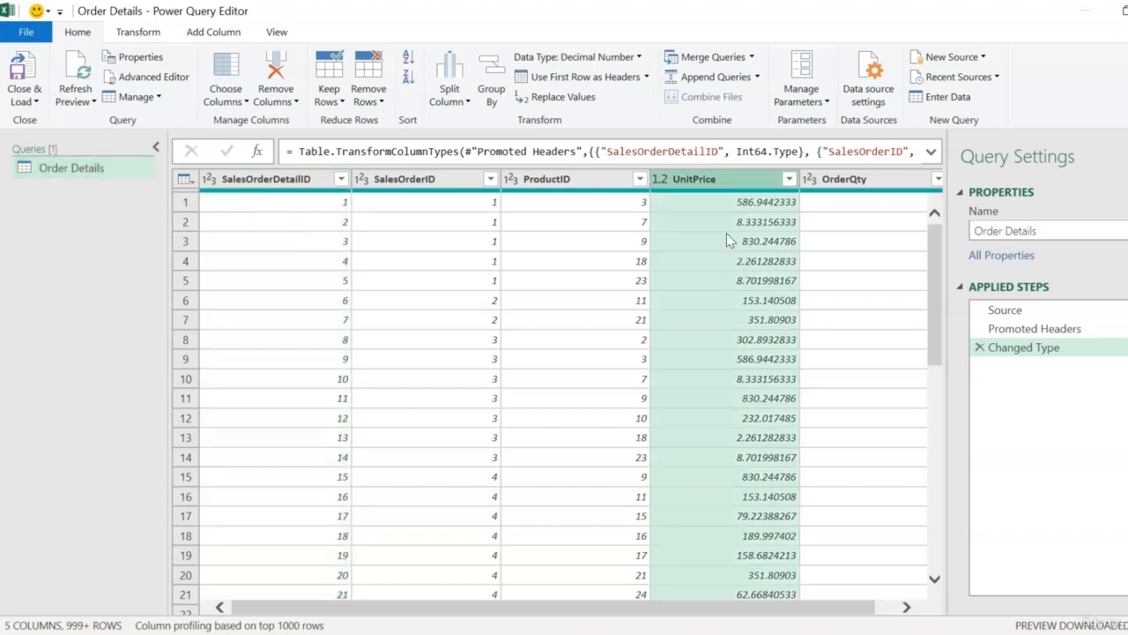
{"action": "left_click", "coordinate": [139, 33]}
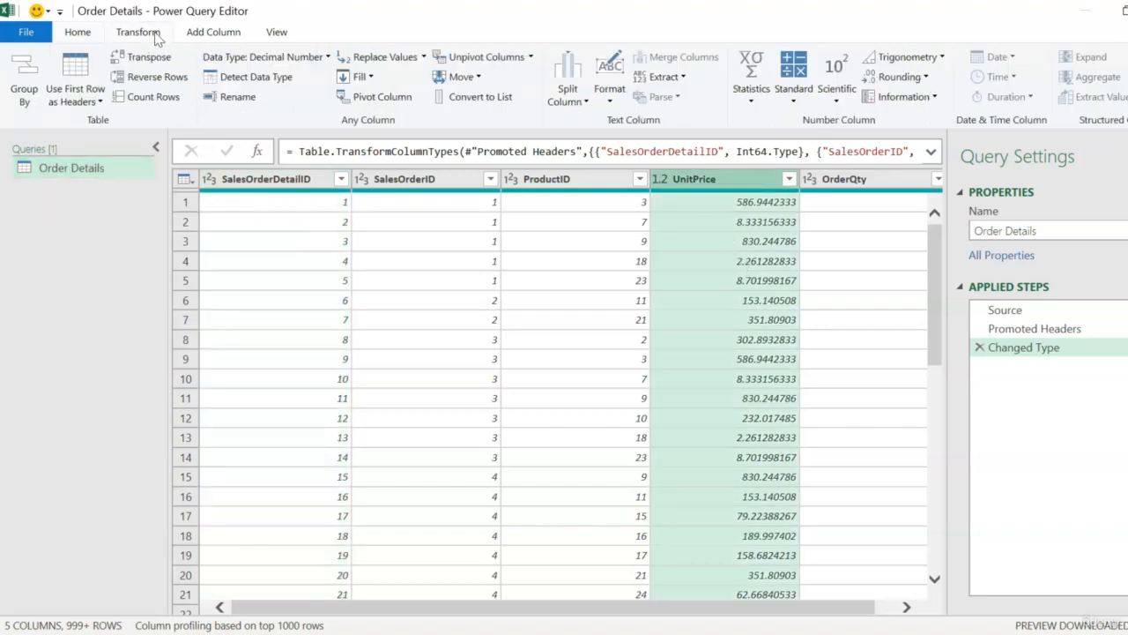
{"action": "left_click", "coordinate": [328, 58]}
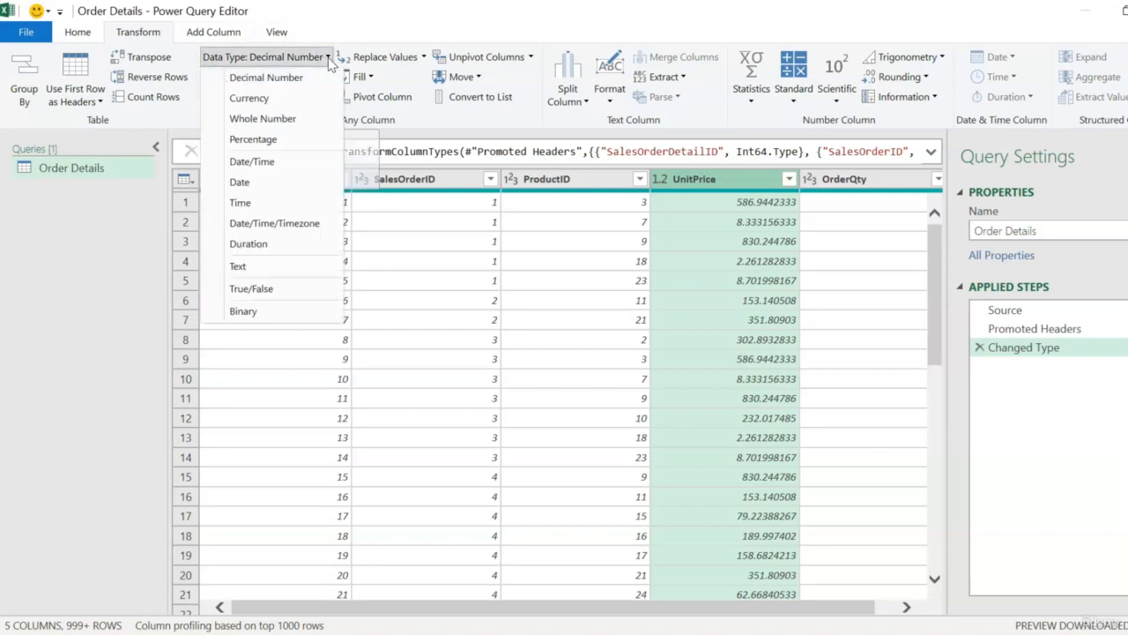
{"action": "left_click", "coordinate": [306, 104]}
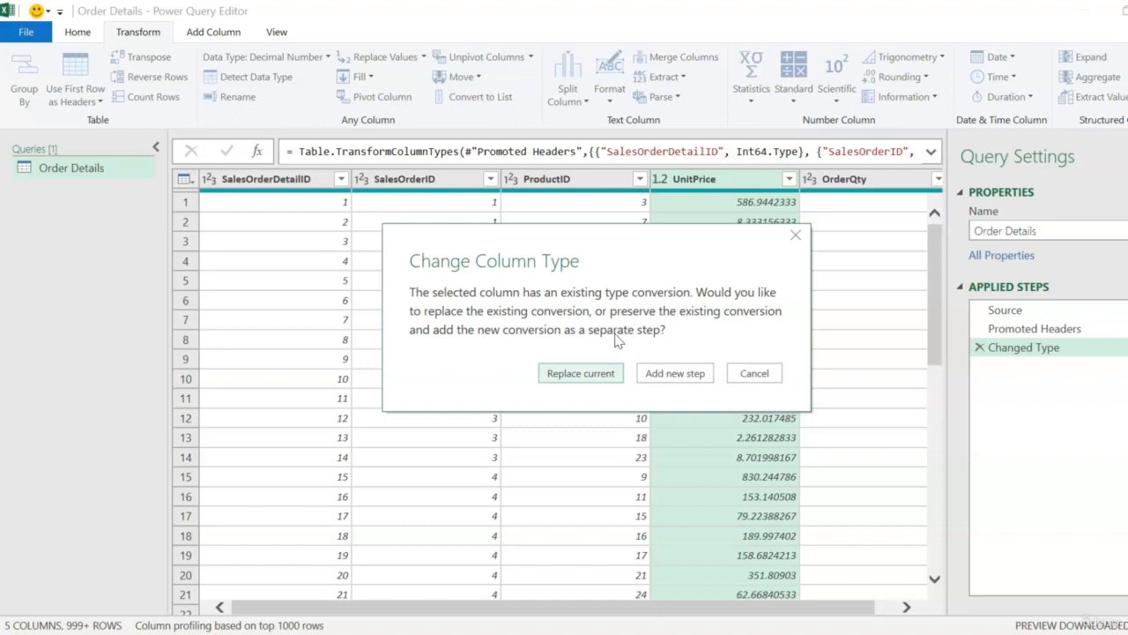
{"action": "left_click", "coordinate": [588, 370]}
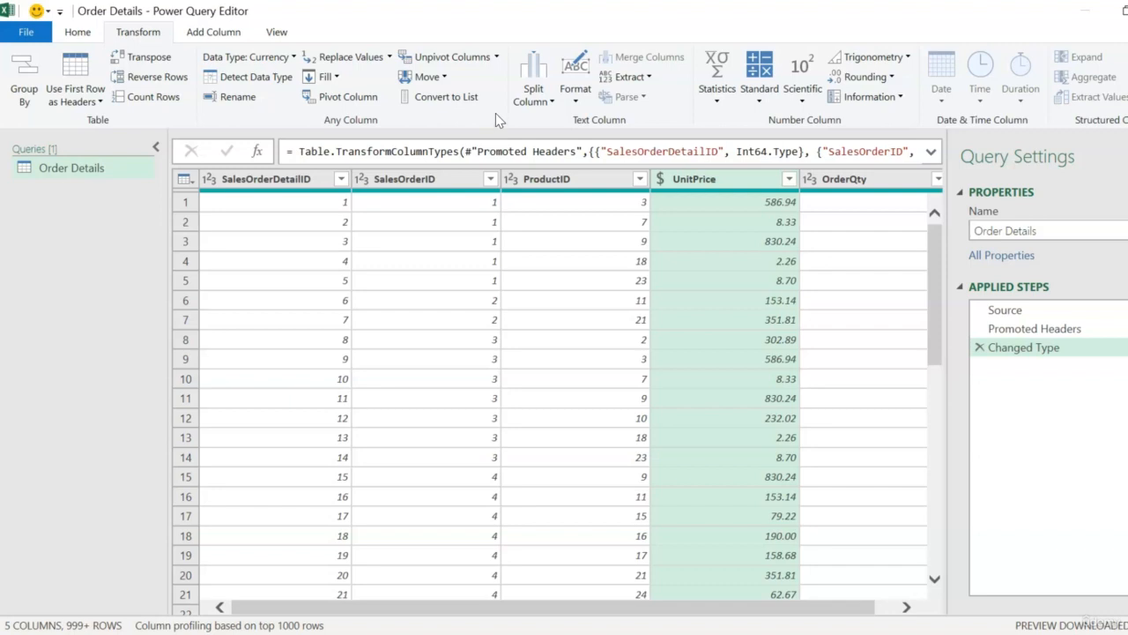
Close and load the query as a connection only, adding the data to the Data Model.
{"action": "left_click", "coordinate": [88, 35]}
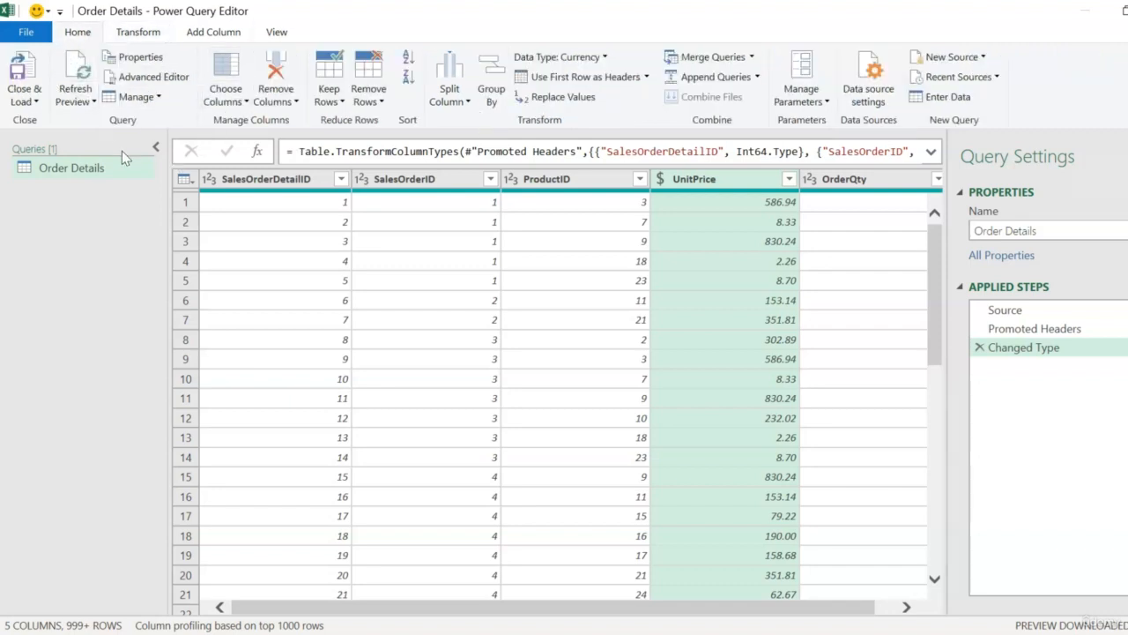
{"action": "left_click", "coordinate": [34, 104]}
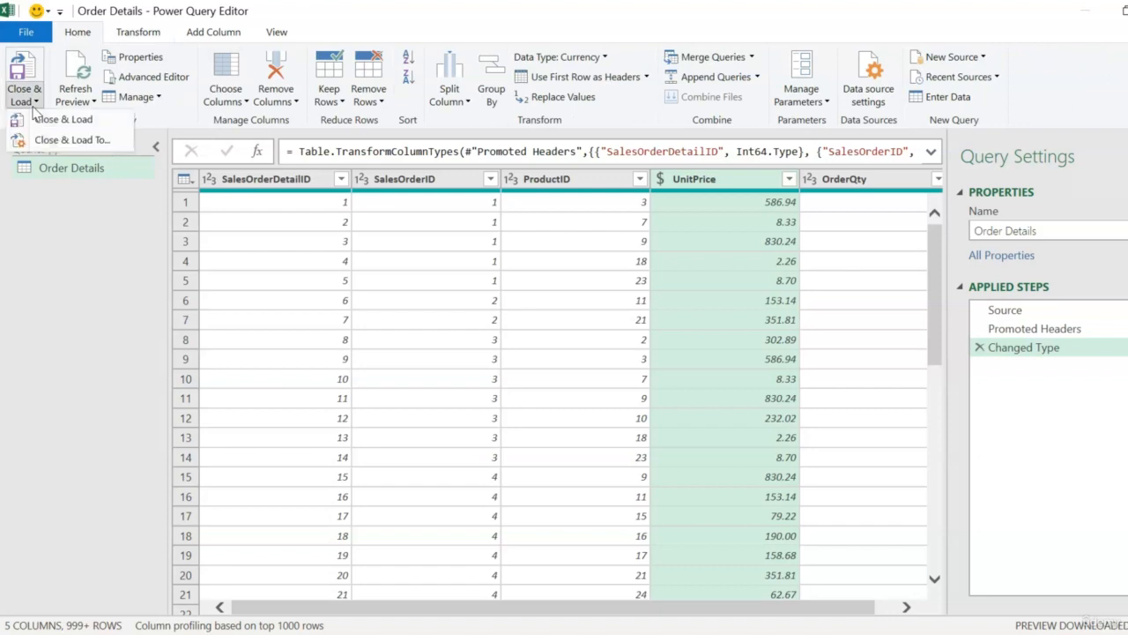
{"action": "left_click", "coordinate": [92, 142]}
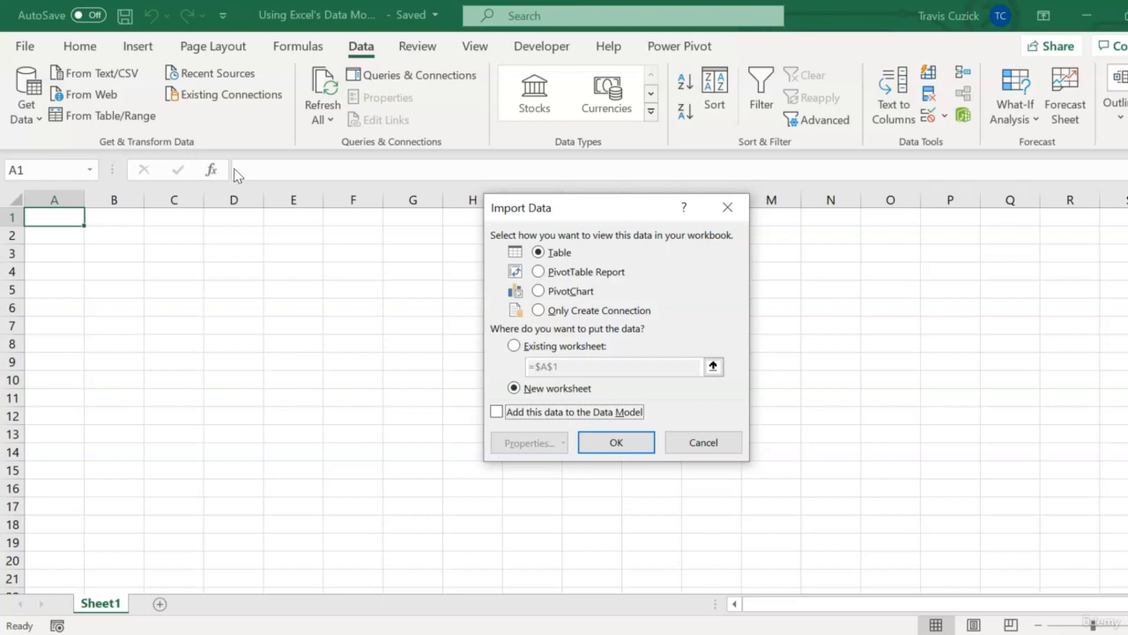
{"action": "left_click", "coordinate": [538, 311]}
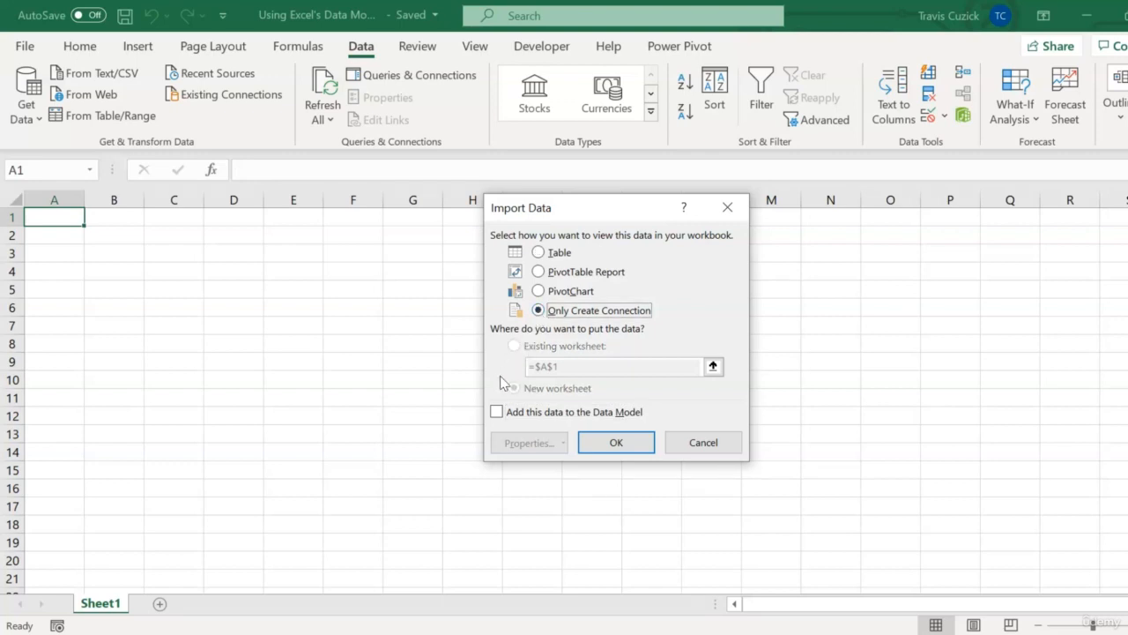
{"action": "left_click", "coordinate": [497, 412]}
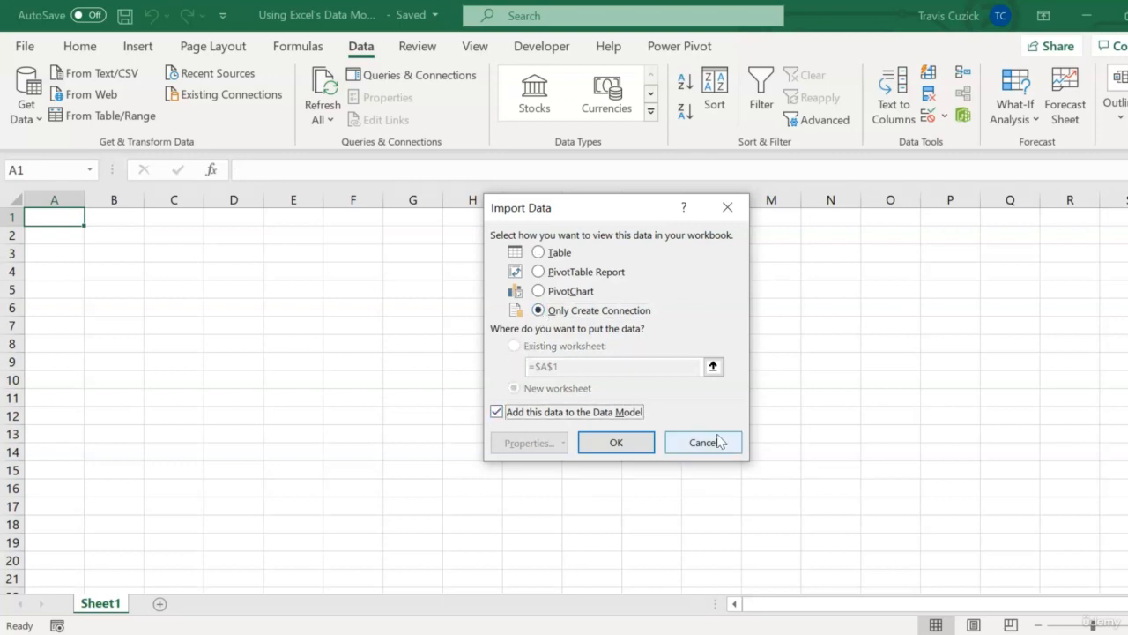
{"action": "left_click", "coordinate": [616, 443]}
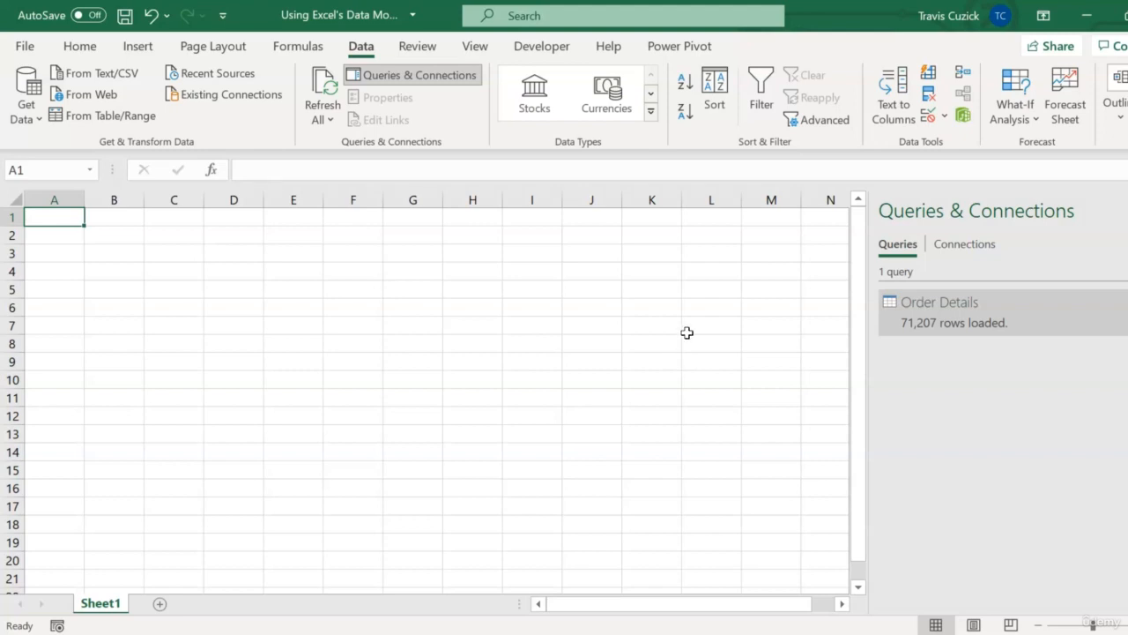
Open the Power Pivot data model manager to view the Order Details table, then close it.
{"action": "left_click", "coordinate": [683, 48]}
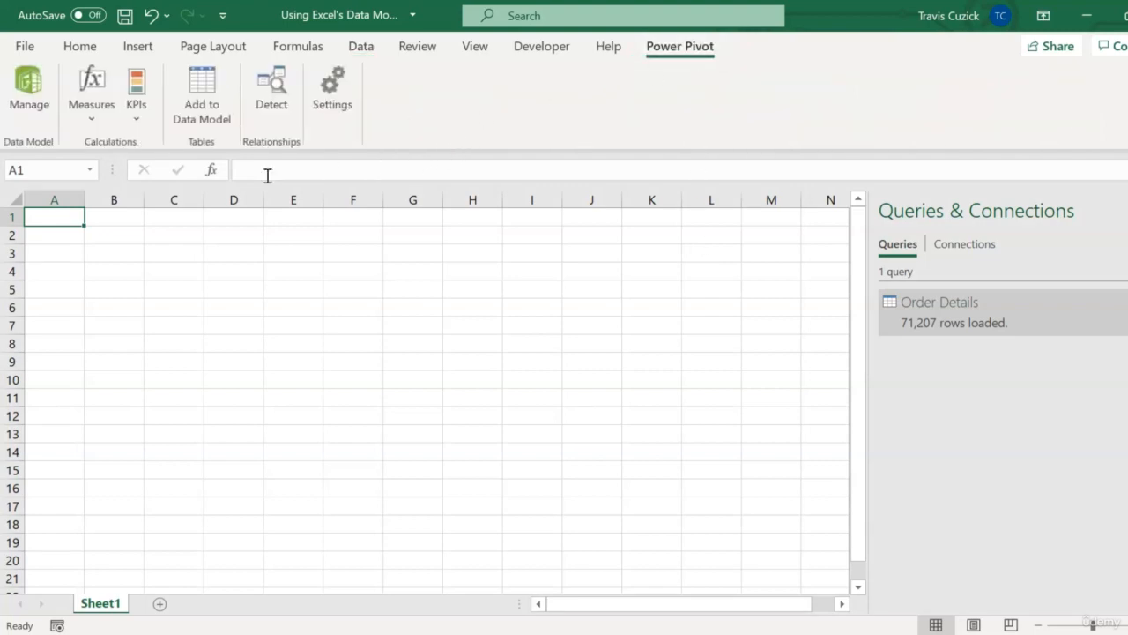
{"action": "left_click", "coordinate": [32, 110]}
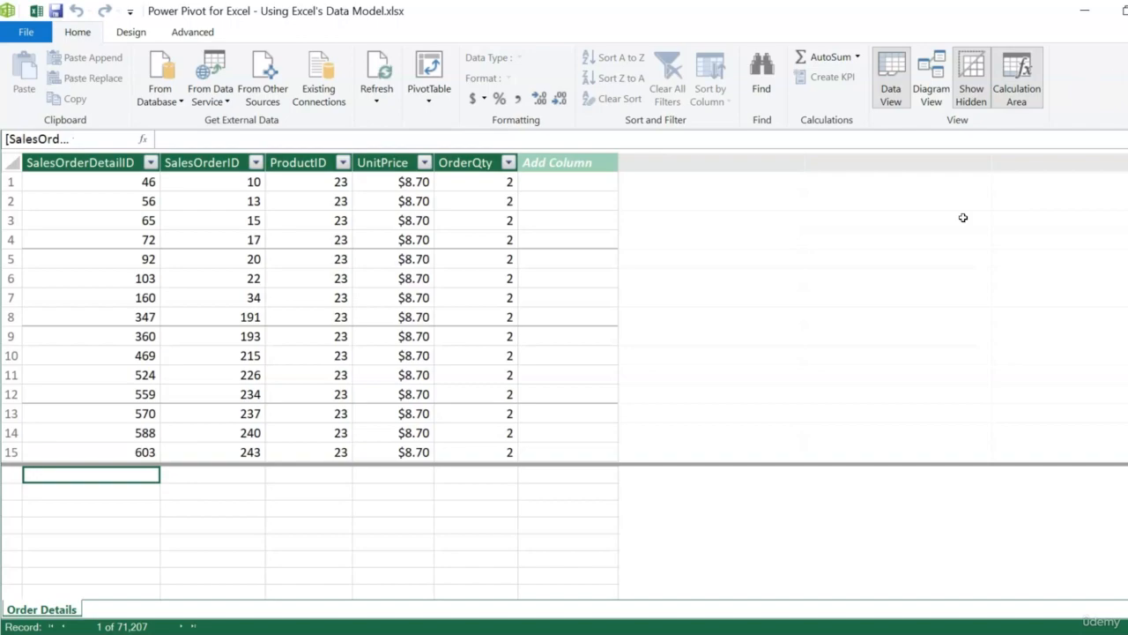
{"action": "key", "text": "alt+F4"}
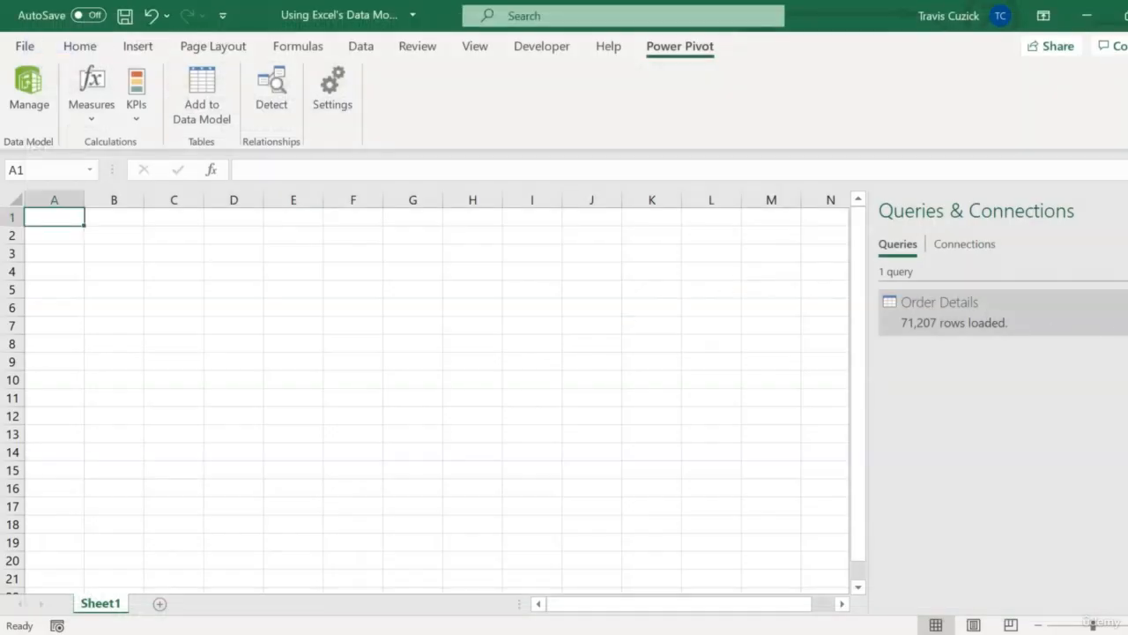
Close the queries pane and insert a PivotTable using the workbook's Data Model at Sheet1!$A$1.
{"action": "left_click", "coordinate": [1127, 210]}
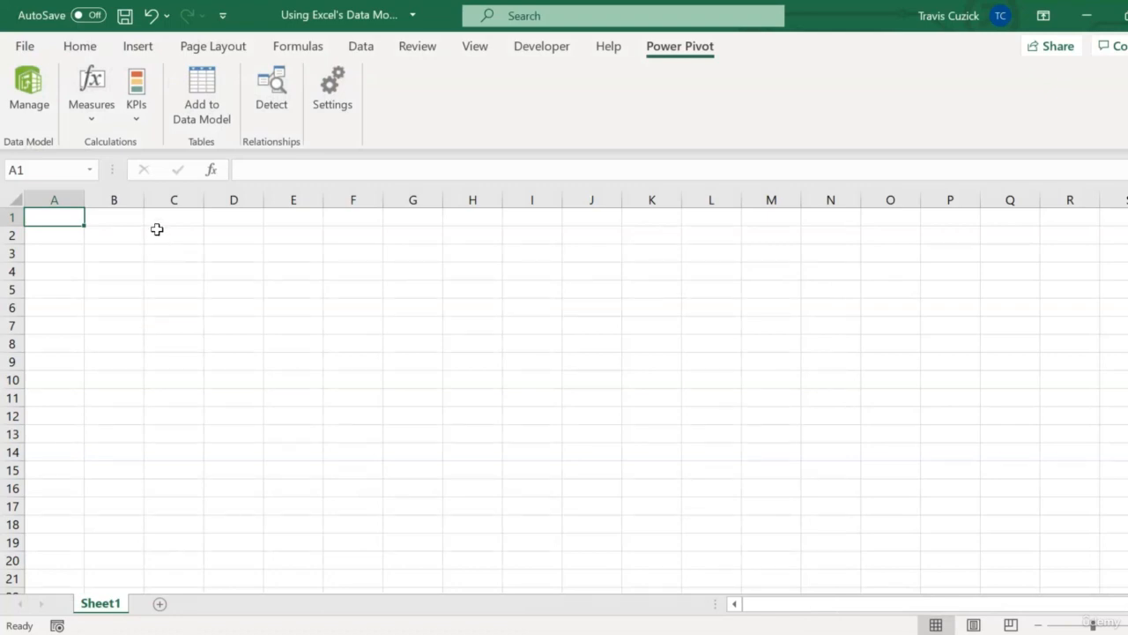
{"action": "left_click", "coordinate": [140, 52]}
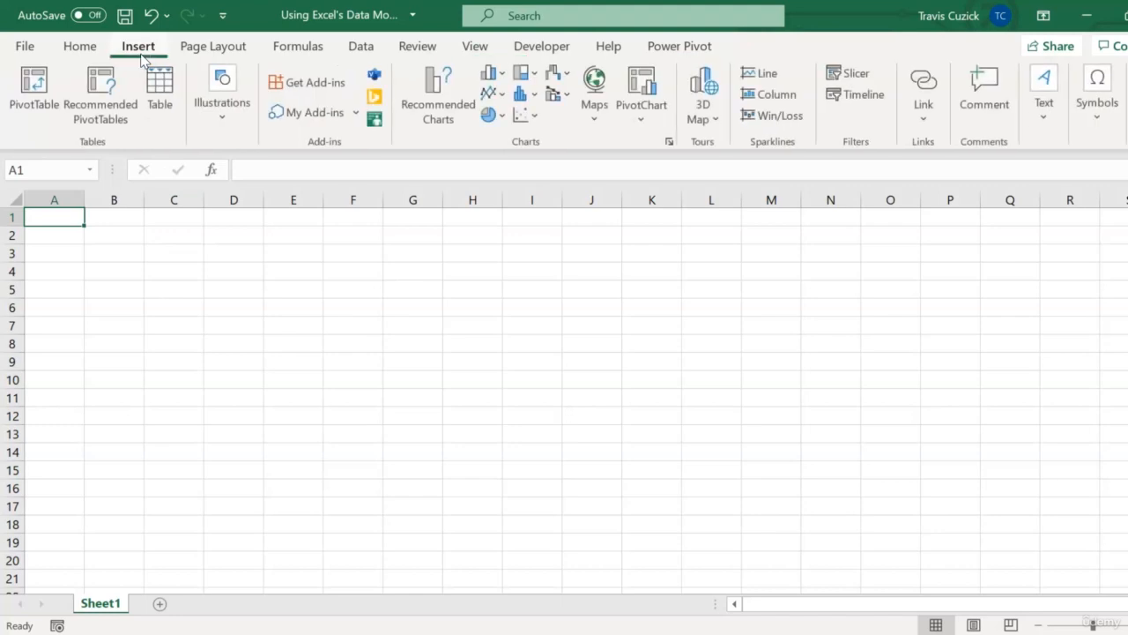
{"action": "left_click", "coordinate": [30, 117]}
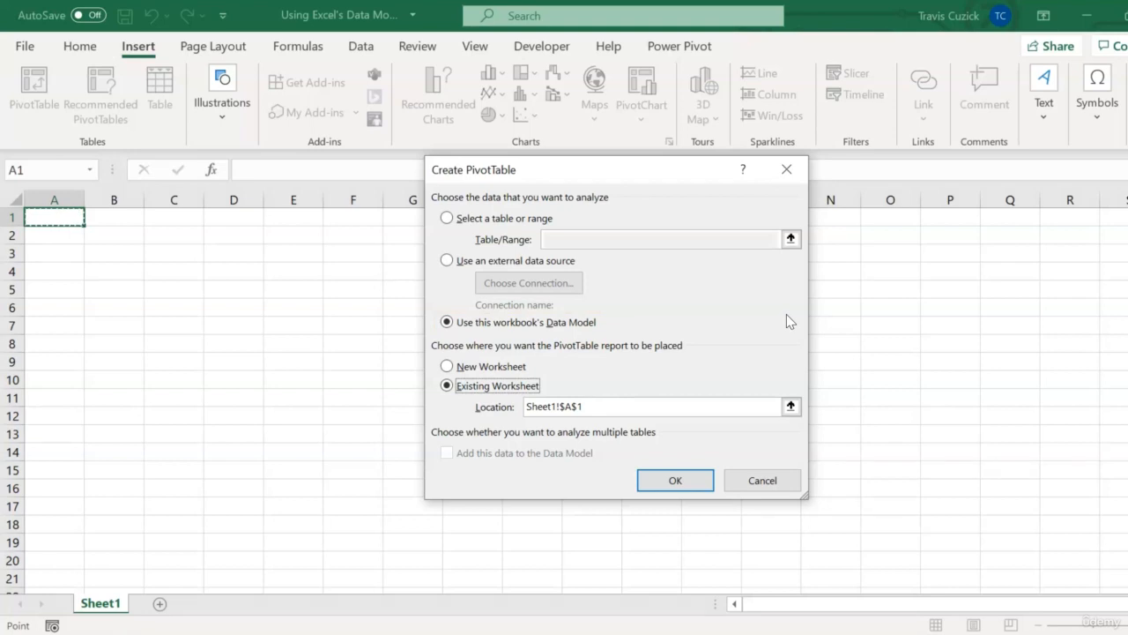
{"action": "left_click", "coordinate": [673, 480]}
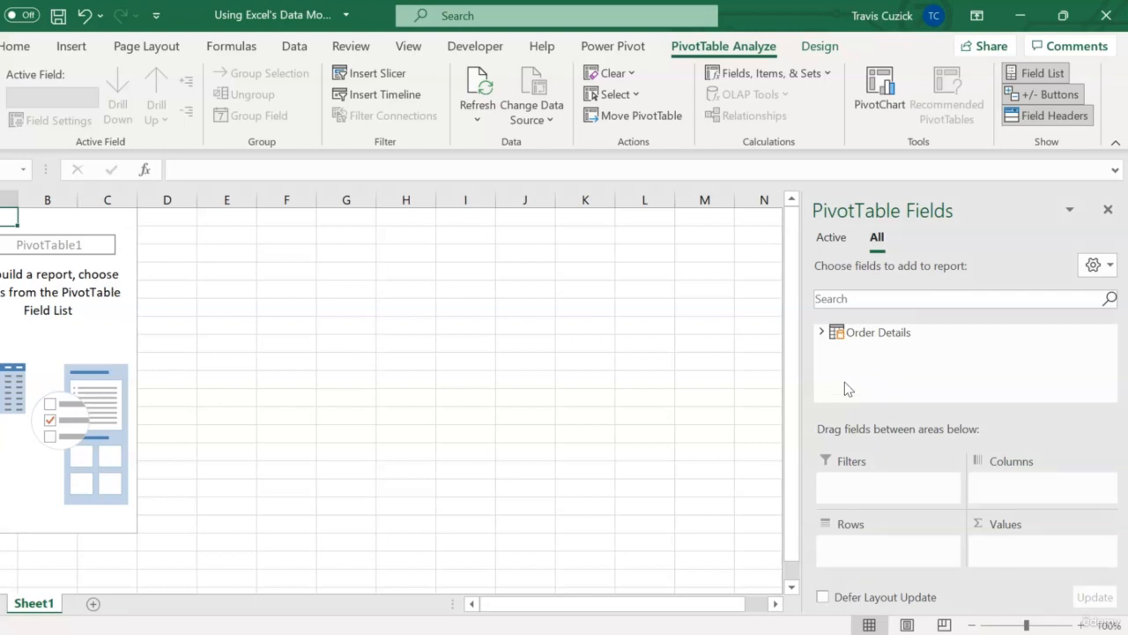
Build the PivotTable with ProductID in Rows and OrderQty in Values from the Order Details table.
{"action": "left_click", "coordinate": [821, 333]}
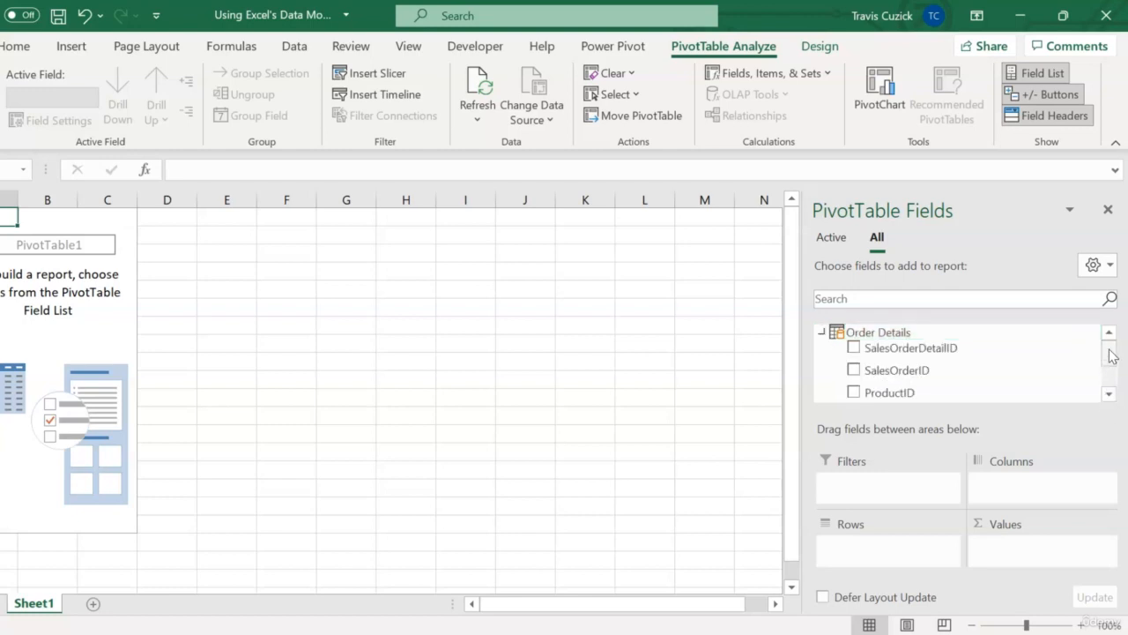
{"action": "left_click_drag", "start_coordinate": [1109, 358], "coordinate": [1109, 358]}
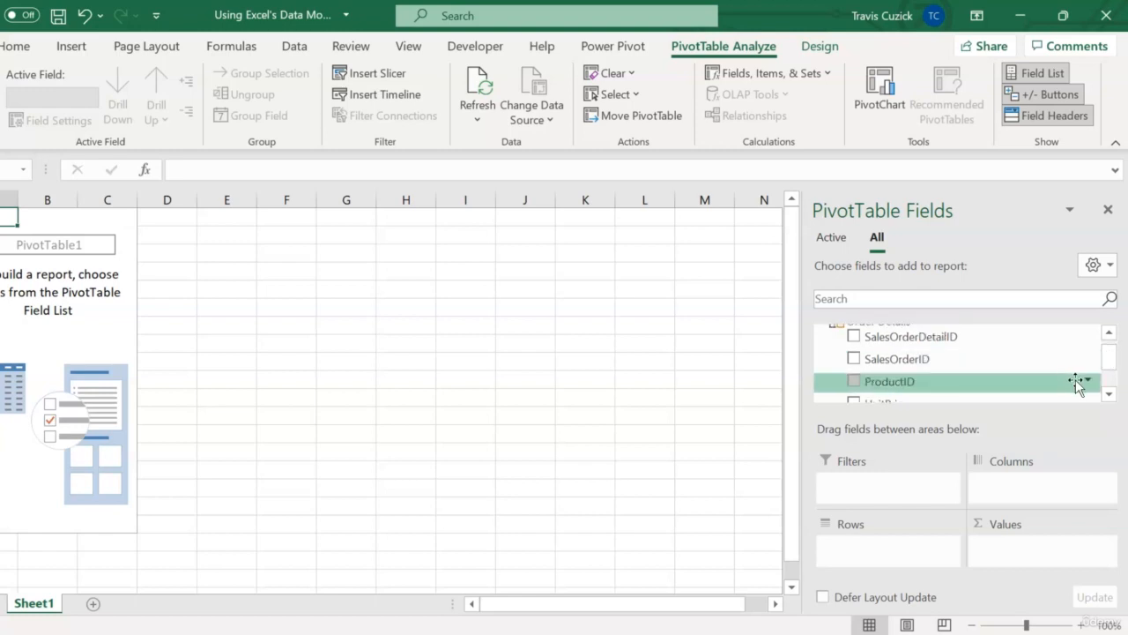
{"action": "left_click_drag", "start_coordinate": [970, 384], "coordinate": [903, 553]}
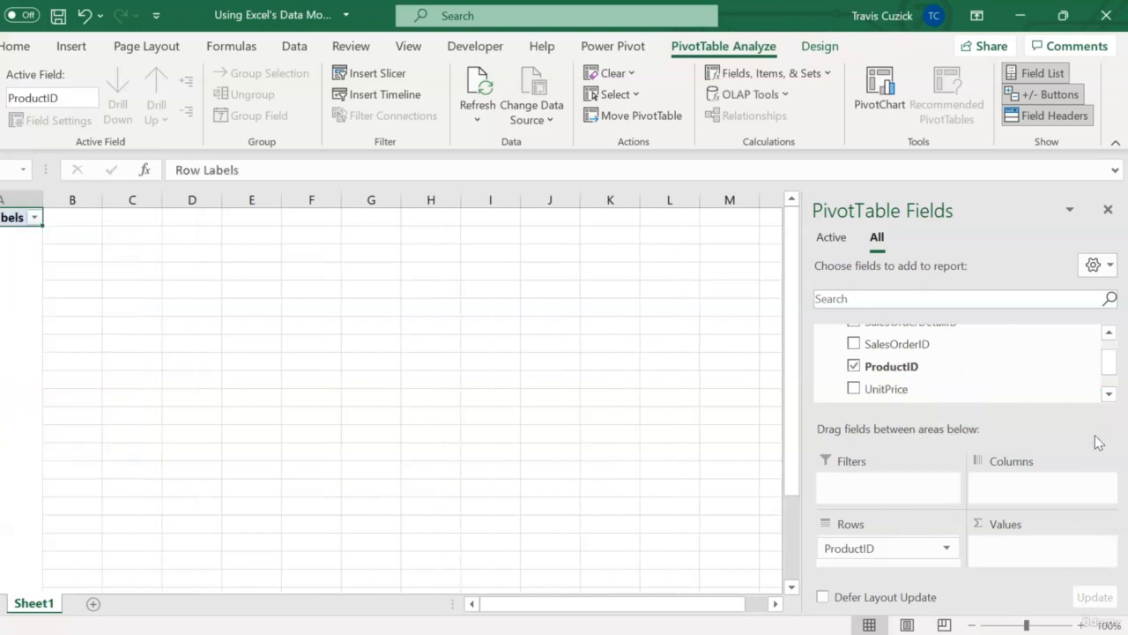
{"action": "left_click_drag", "start_coordinate": [1110, 364], "coordinate": [1109, 379]}
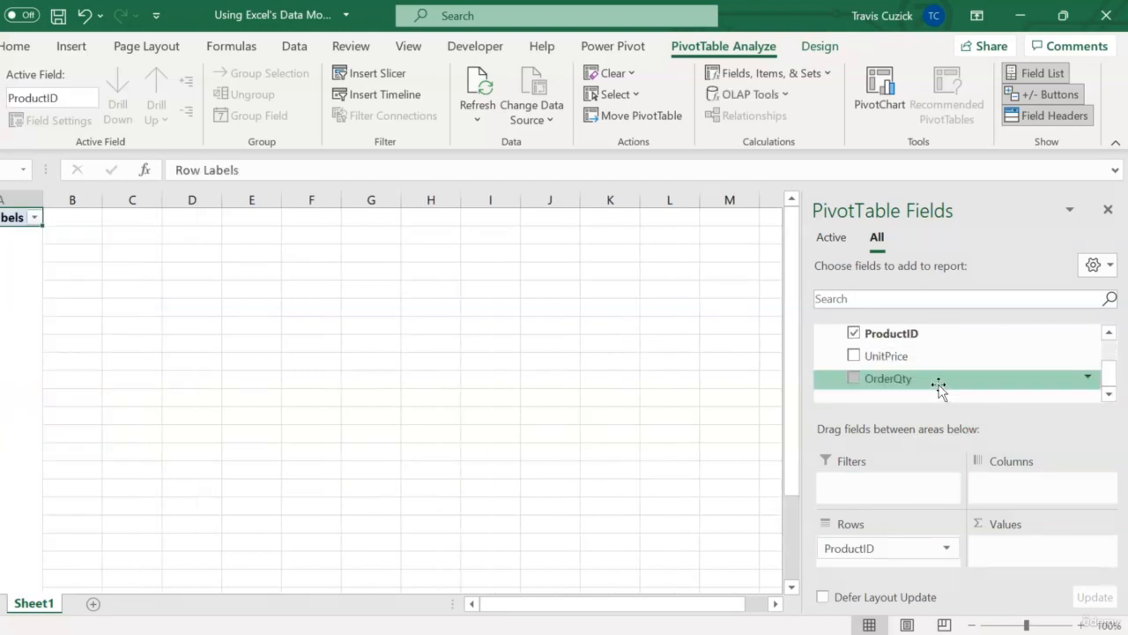
{"action": "left_click_drag", "start_coordinate": [937, 384], "coordinate": [1049, 546]}
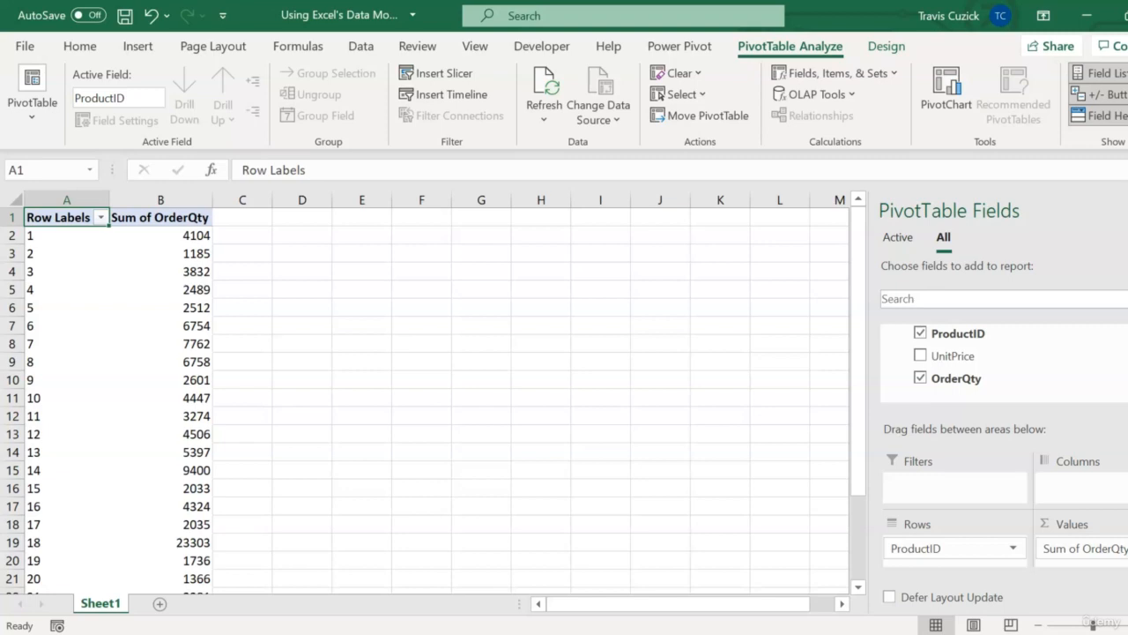
{"action": "scroll", "coordinate": [960, 357], "scroll_direction": "up", "scroll_amount": 3}
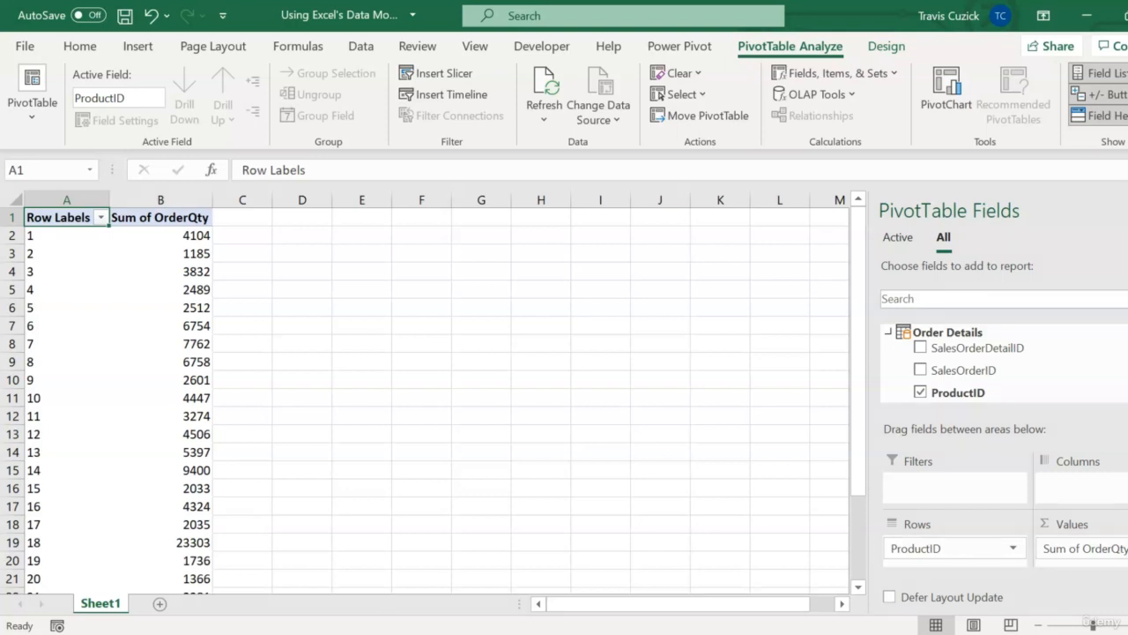
Import the Products CSV file from the Example Data folder and open it for transformation in Power Query Editor.
{"action": "left_click", "coordinate": [364, 46]}
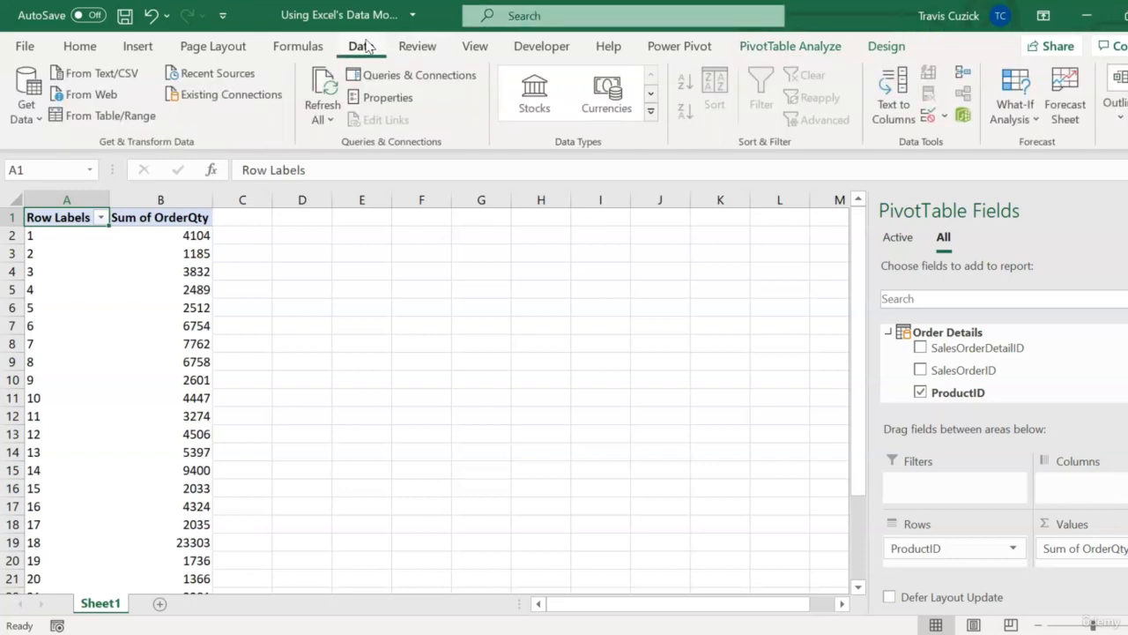
{"action": "left_click", "coordinate": [37, 113]}
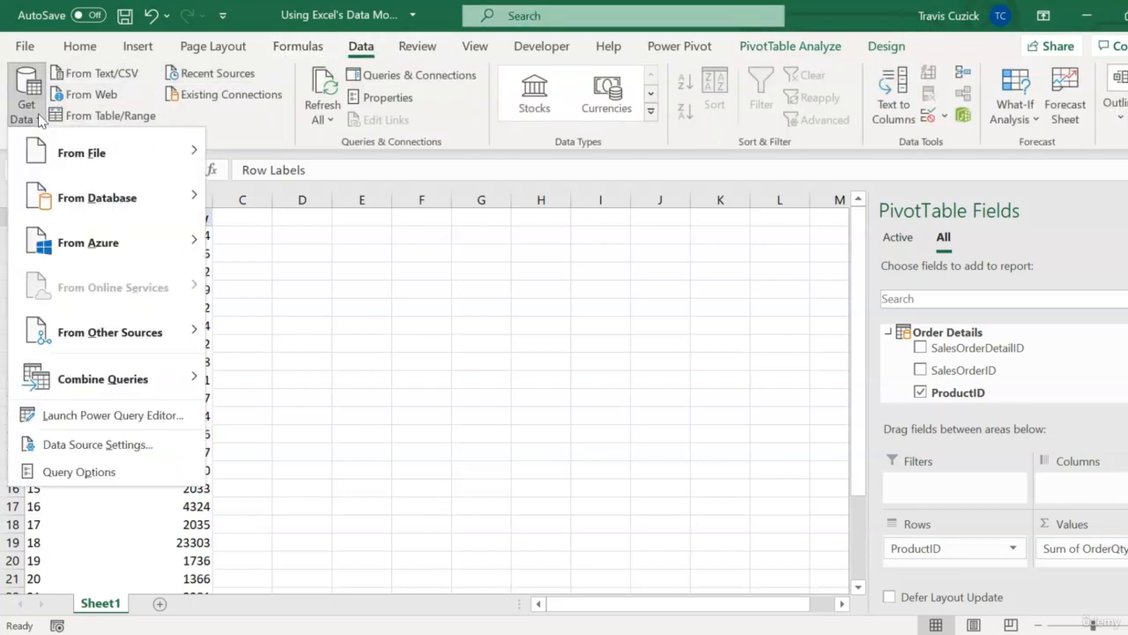
{"action": "mouse_move", "coordinate": [91, 150]}
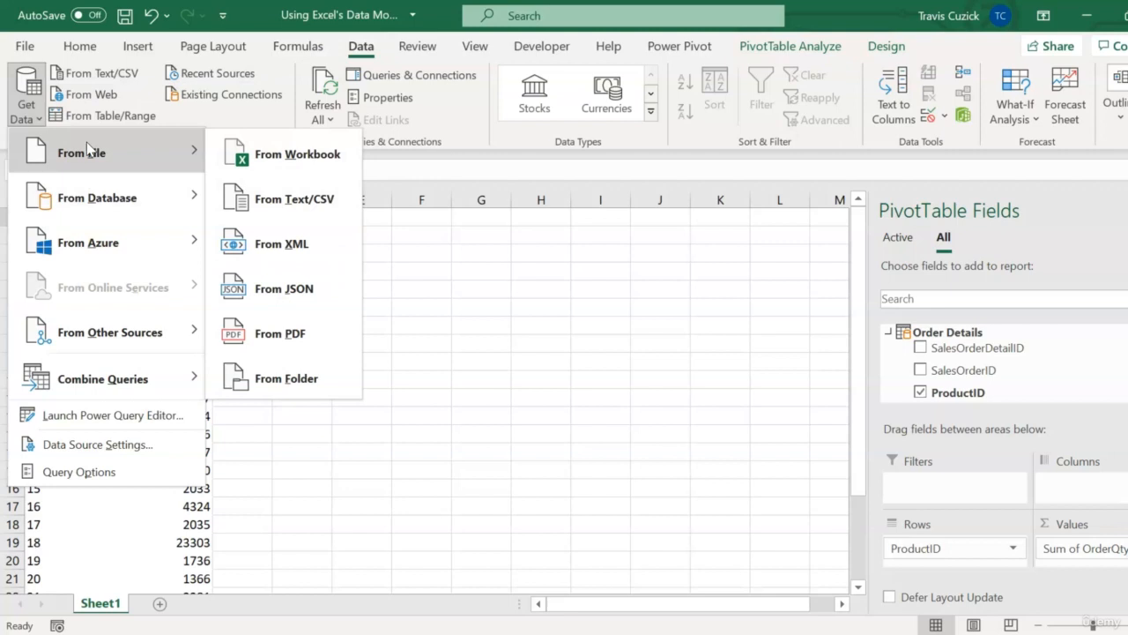
{"action": "left_click", "coordinate": [281, 199]}
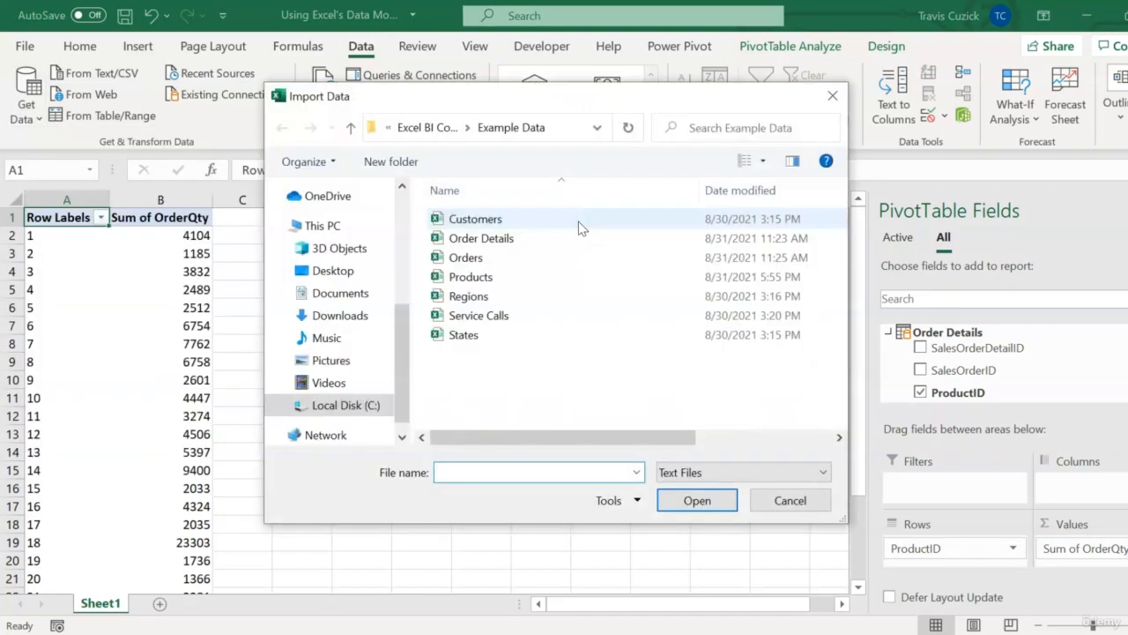
{"action": "left_click", "coordinate": [547, 278]}
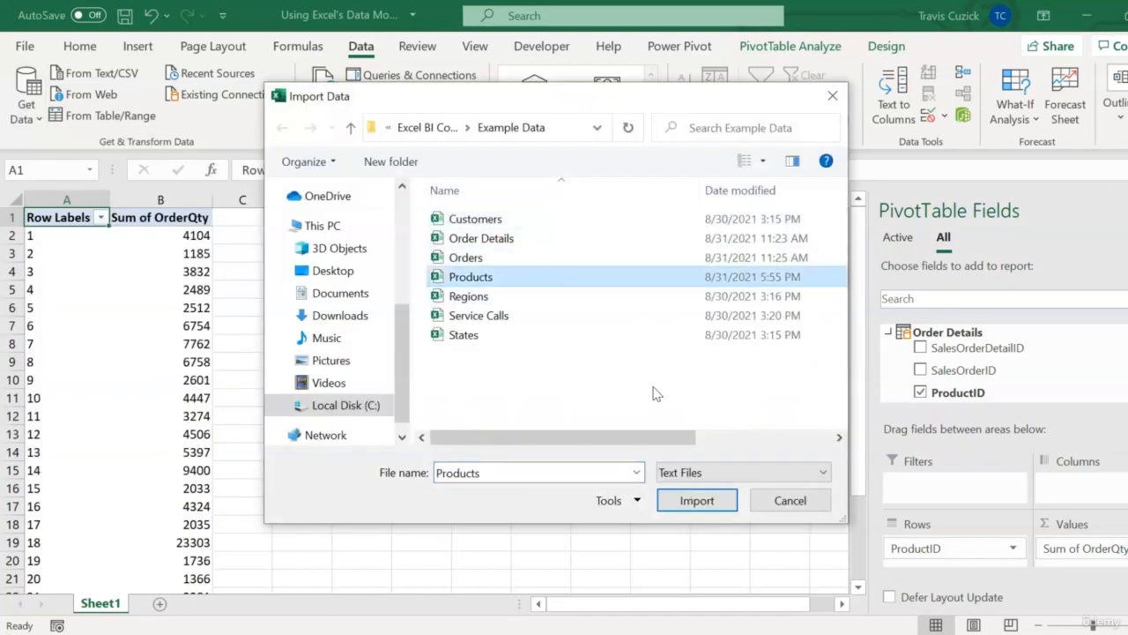
{"action": "left_click", "coordinate": [697, 499]}
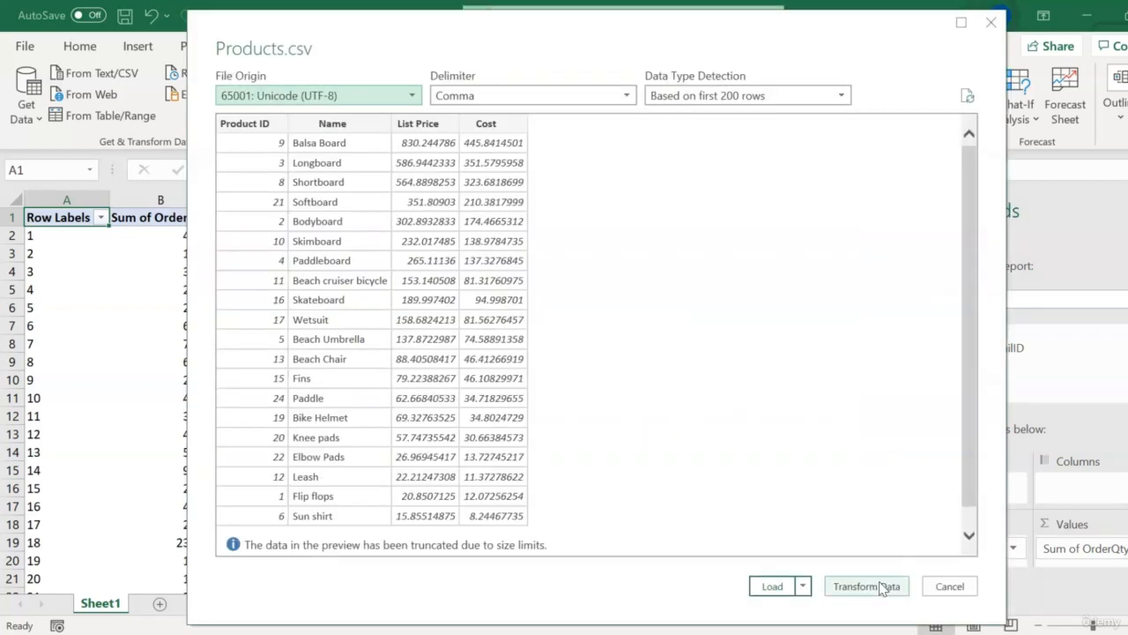
{"action": "left_click", "coordinate": [868, 586]}
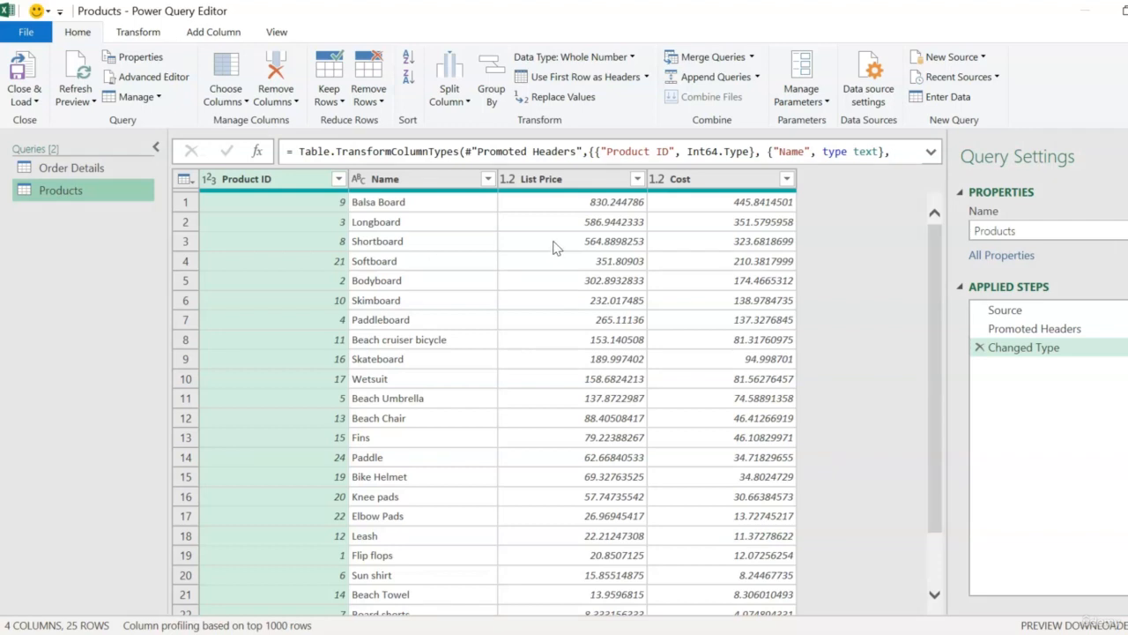
Change the data type of the List Price and Cost columns to Currency.
{"action": "left_click", "coordinate": [561, 180]}
{"action": "left_click", "coordinate": [732, 181], "text": "ctrl"}
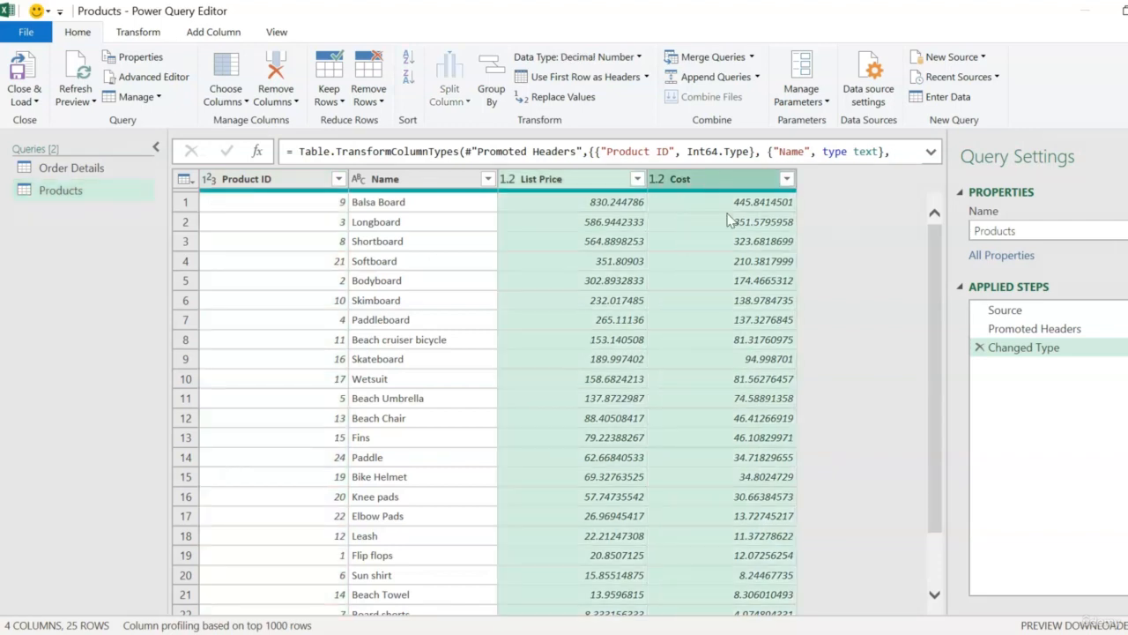
{"action": "left_click", "coordinate": [138, 31]}
{"action": "left_click", "coordinate": [264, 56]}
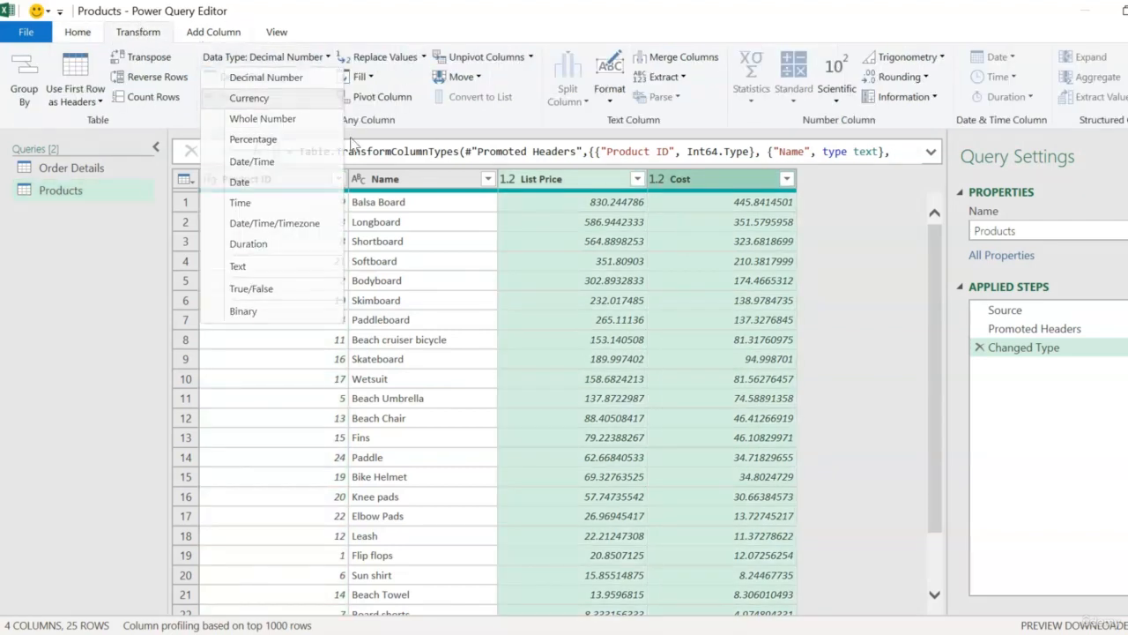
{"action": "left_click", "coordinate": [247, 96]}
{"action": "left_click", "coordinate": [571, 374]}
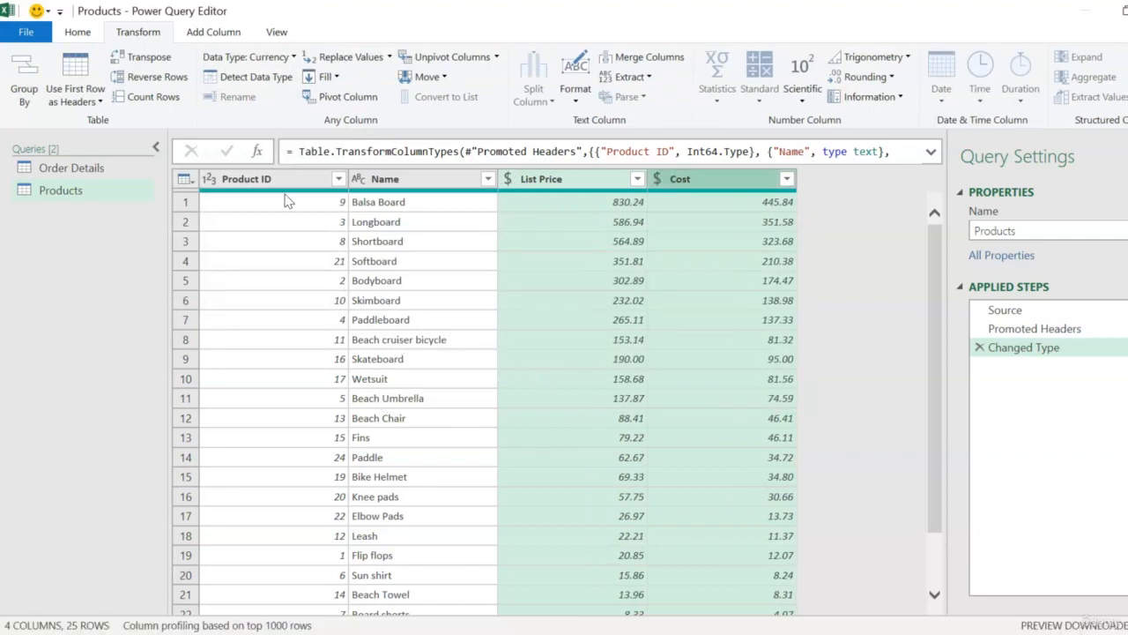
{"action": "left_click", "coordinate": [284, 199]}
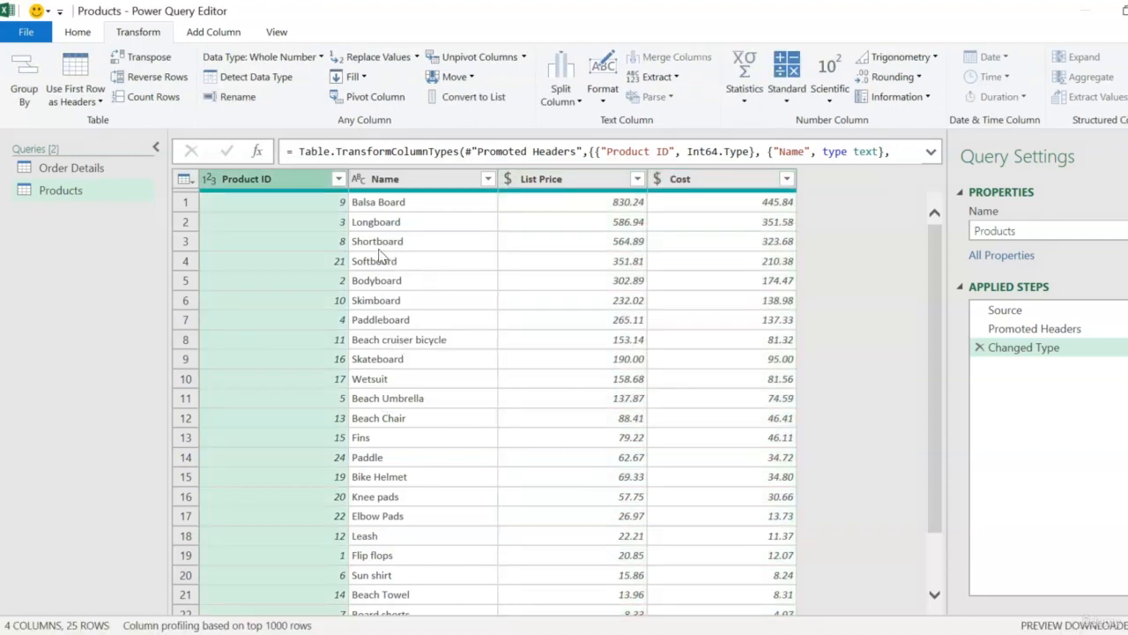
Close and load the Products query as a connection only, adding the data to the Data Model.
{"action": "left_click", "coordinate": [88, 33]}
{"action": "left_click", "coordinate": [24, 97]}
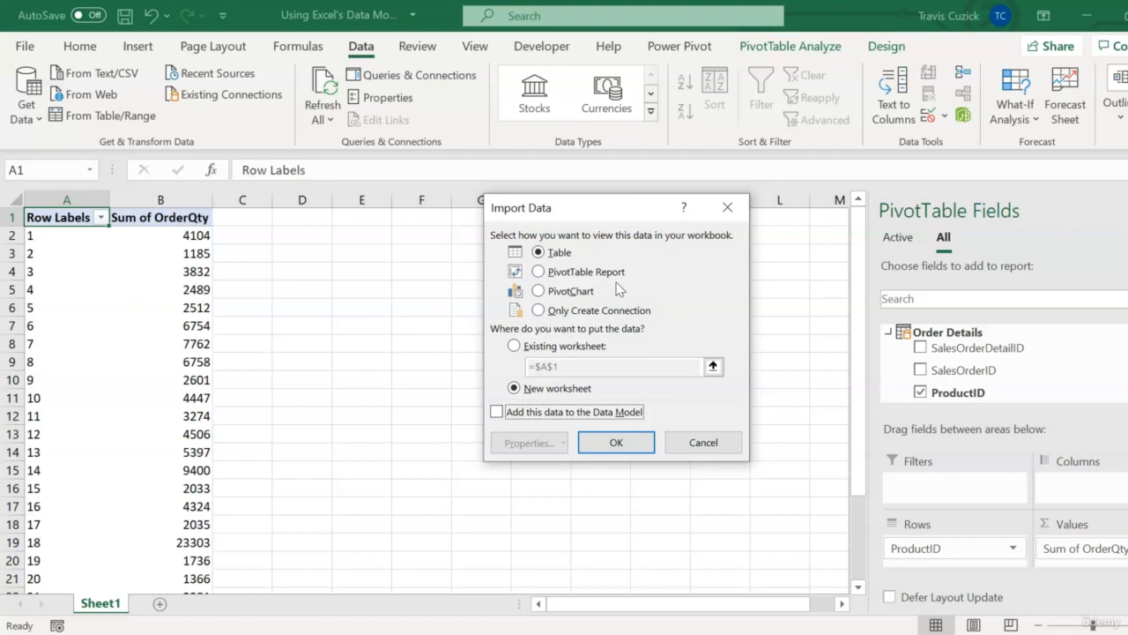
{"action": "left_click", "coordinate": [538, 310]}
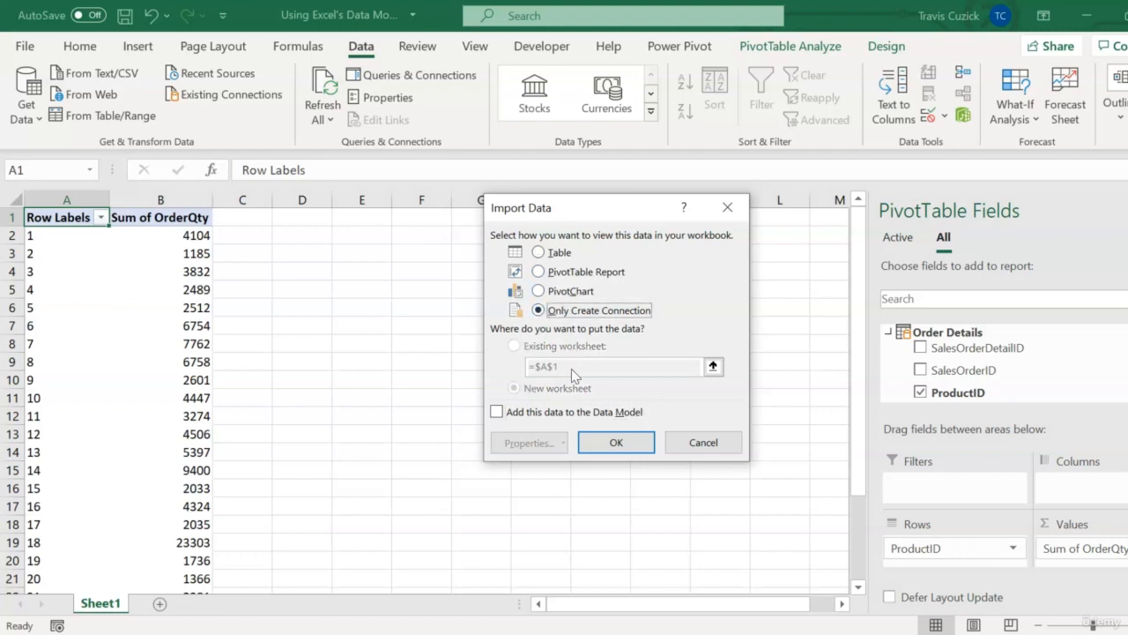
{"action": "left_click", "coordinate": [497, 410]}
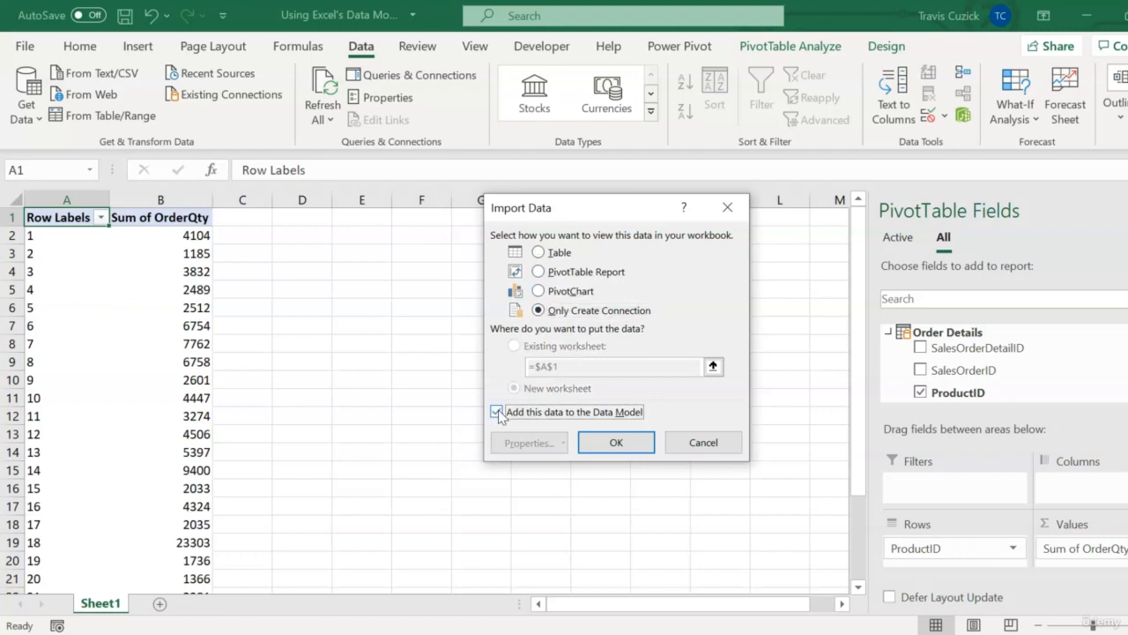
{"action": "left_click", "coordinate": [617, 442]}
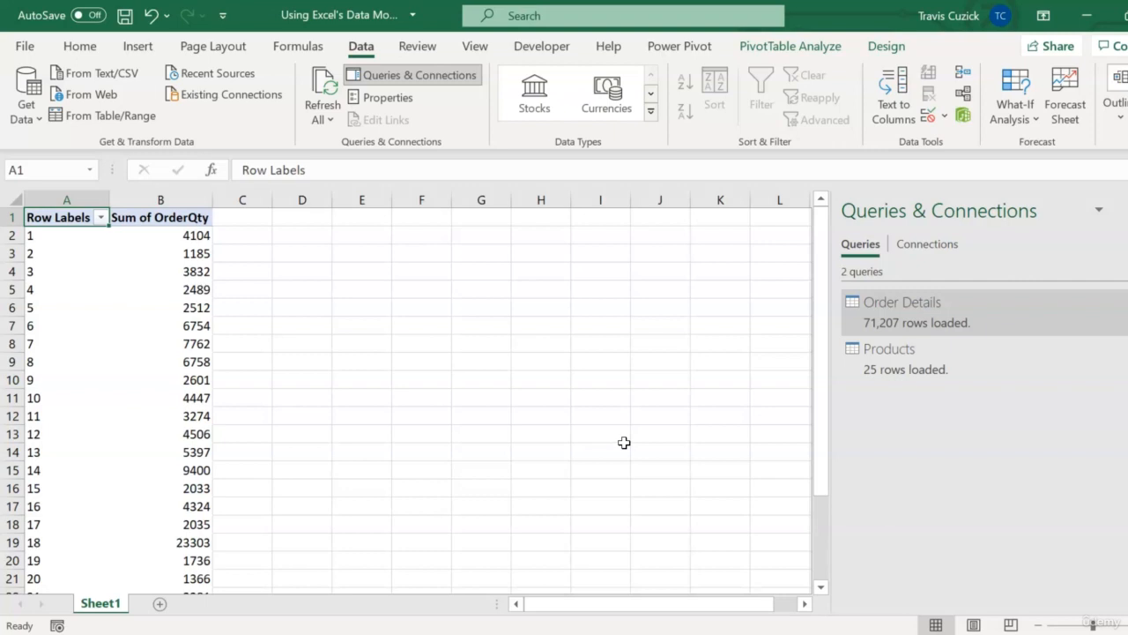
Open the Power Pivot data model manager, view the Products table, and switch to Diagram View.
{"action": "left_click", "coordinate": [679, 46]}
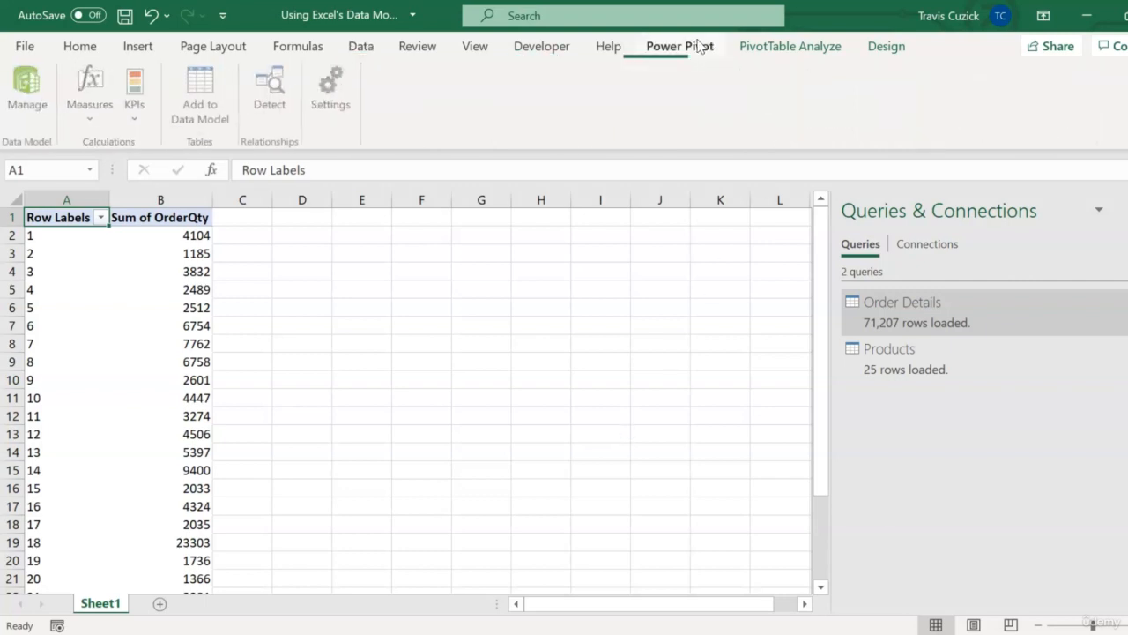
{"action": "left_click", "coordinate": [40, 105]}
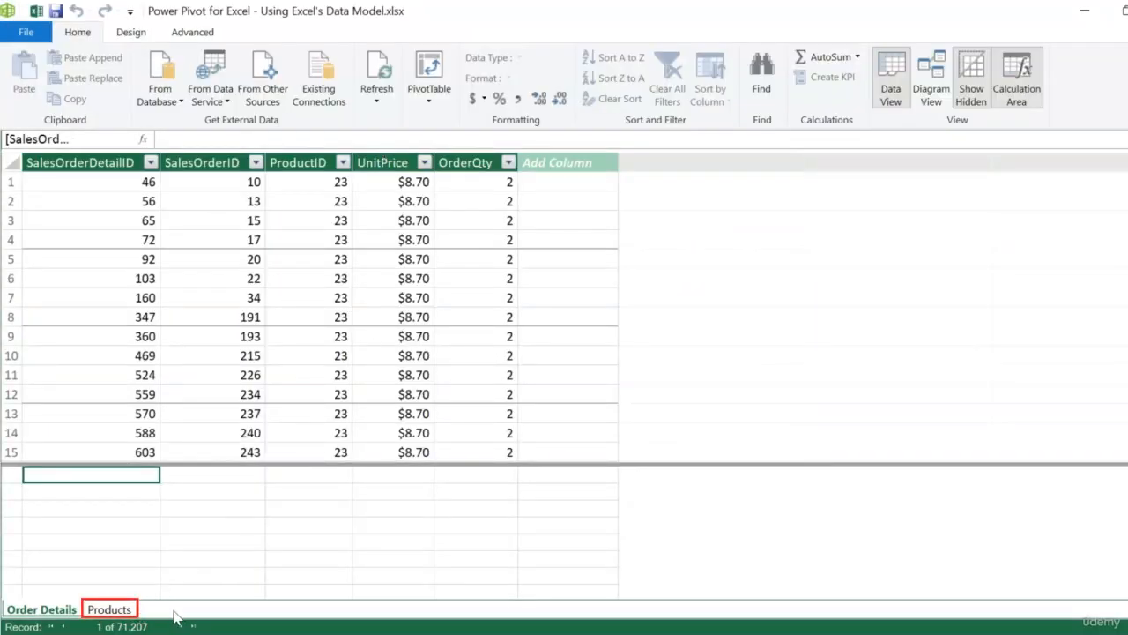
{"action": "left_click", "coordinate": [109, 609]}
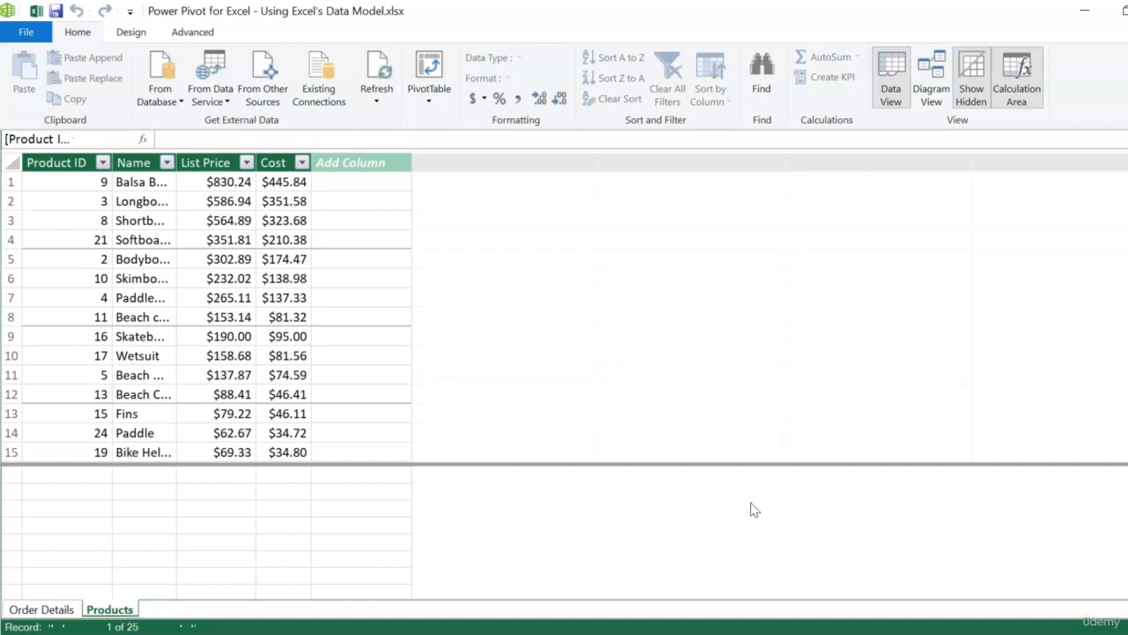
{"action": "left_click", "coordinate": [930, 78]}
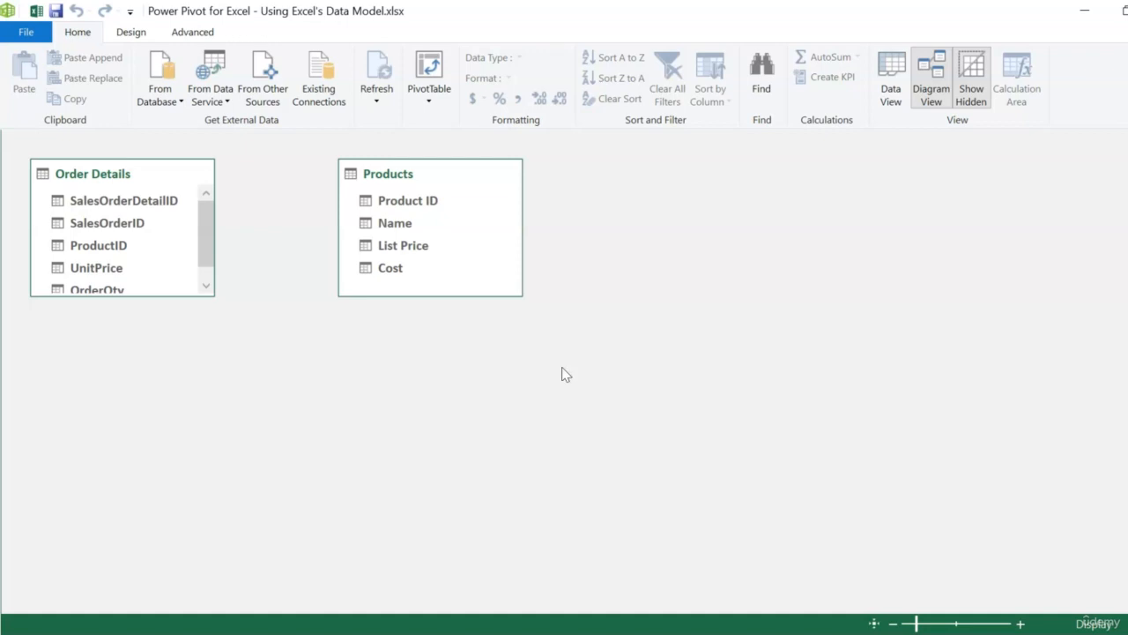
Create a relationship linking Product ID in Products to ProductID in Order Details.
{"action": "left_click", "coordinate": [421, 208]}
{"action": "left_click", "coordinate": [112, 250]}
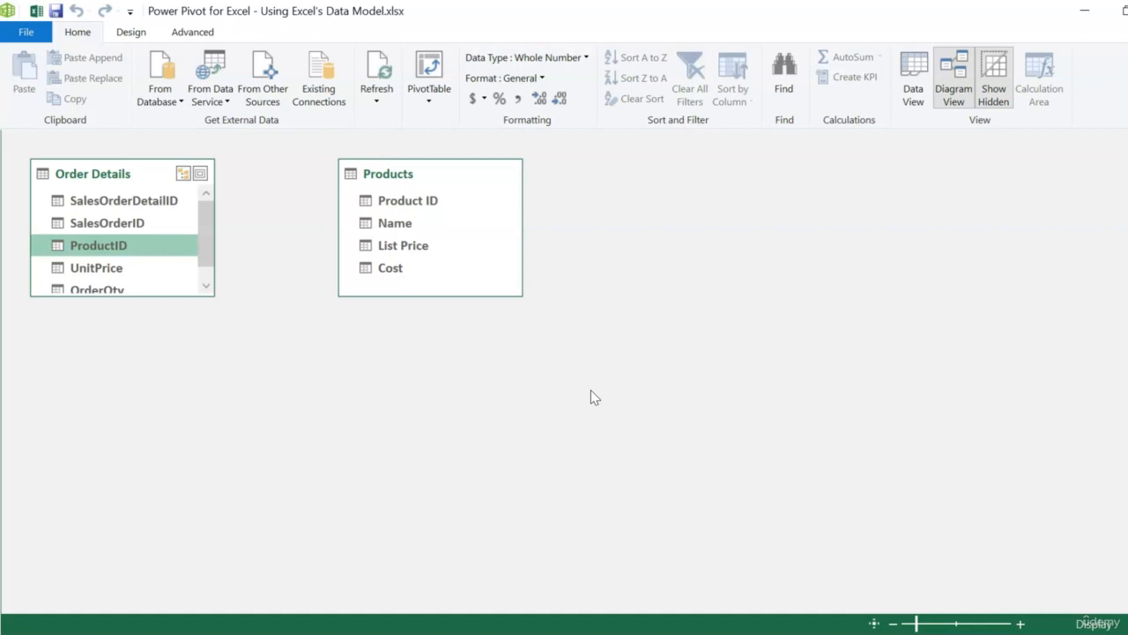
{"action": "left_click", "coordinate": [437, 204]}
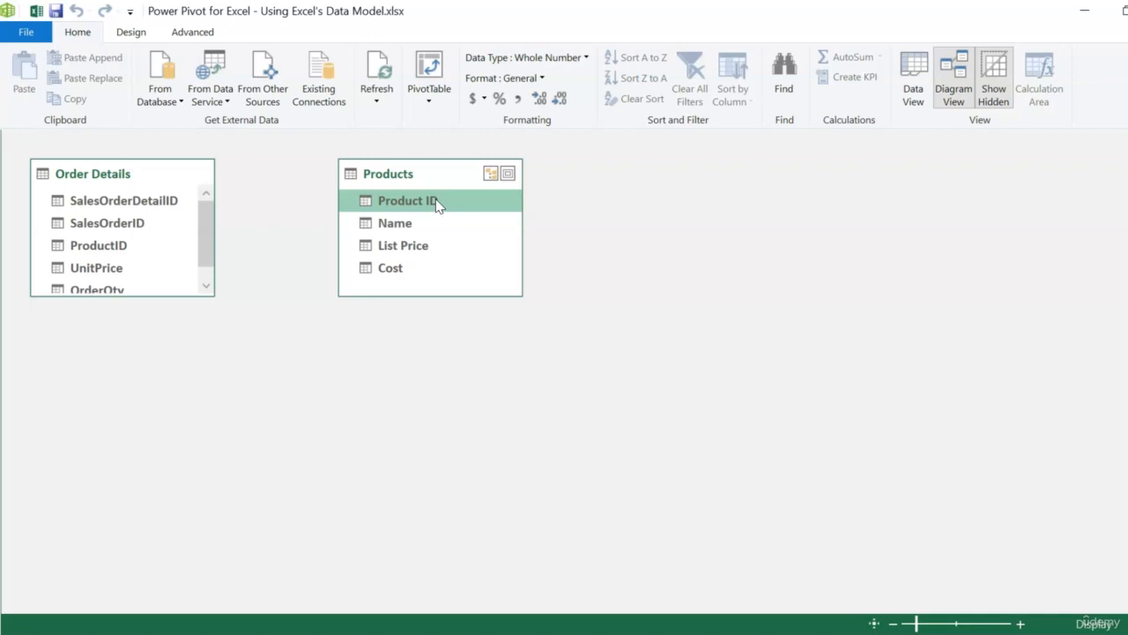
{"action": "left_click_drag", "start_coordinate": [437, 203], "coordinate": [122, 252]}
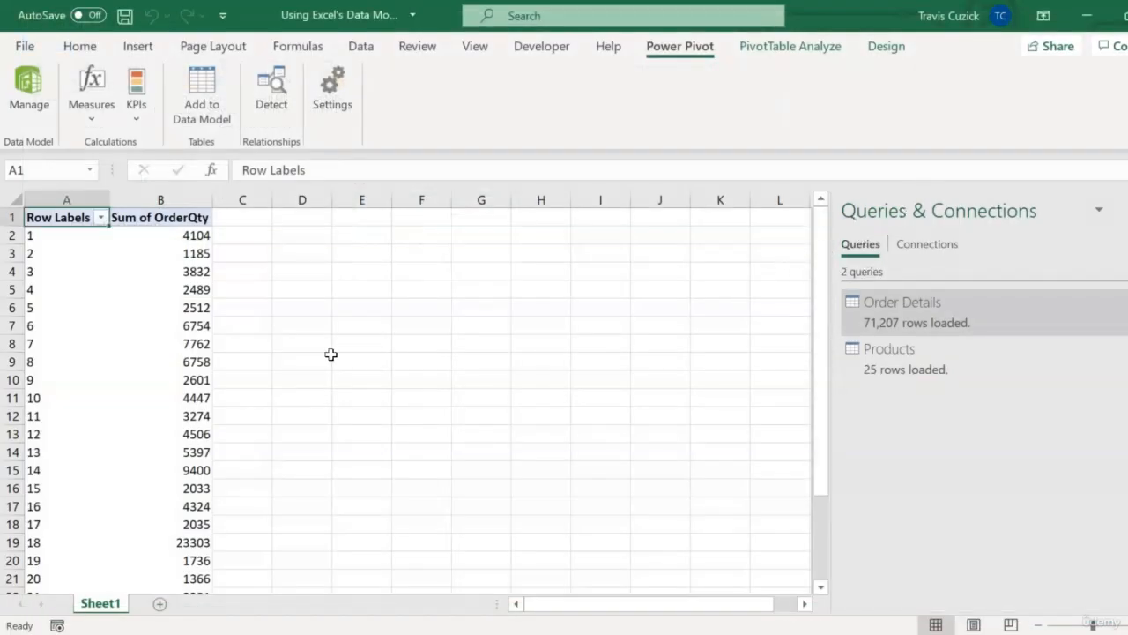
Replace ProductID in the PivotTable Rows with the Name field from the Products table.
{"action": "left_click", "coordinate": [789, 51]}
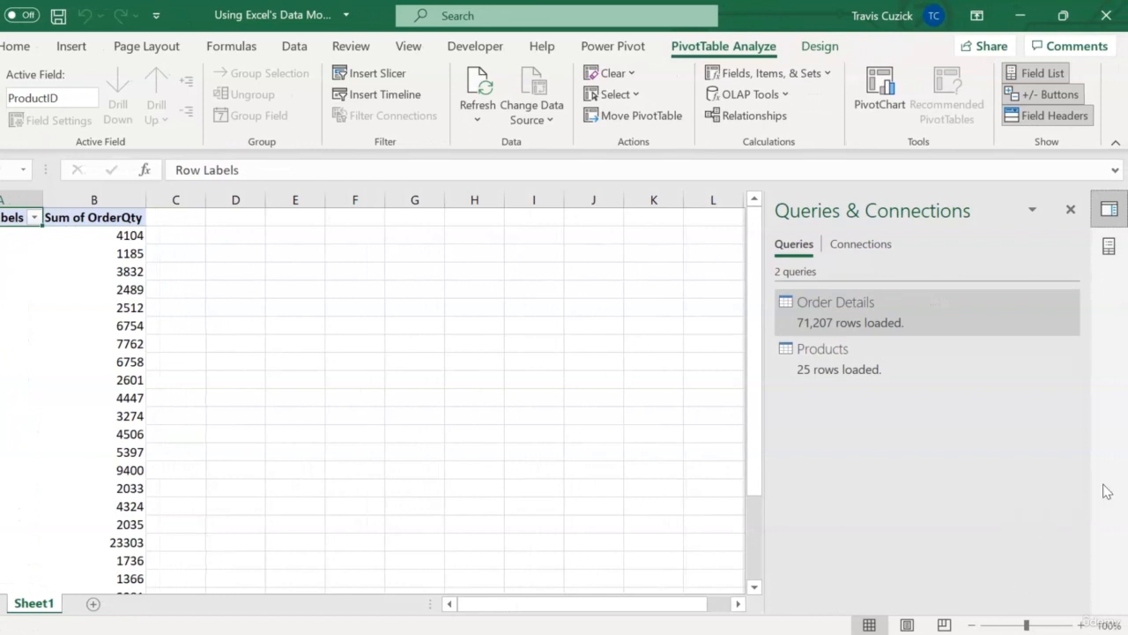
{"action": "left_click", "coordinate": [1070, 209]}
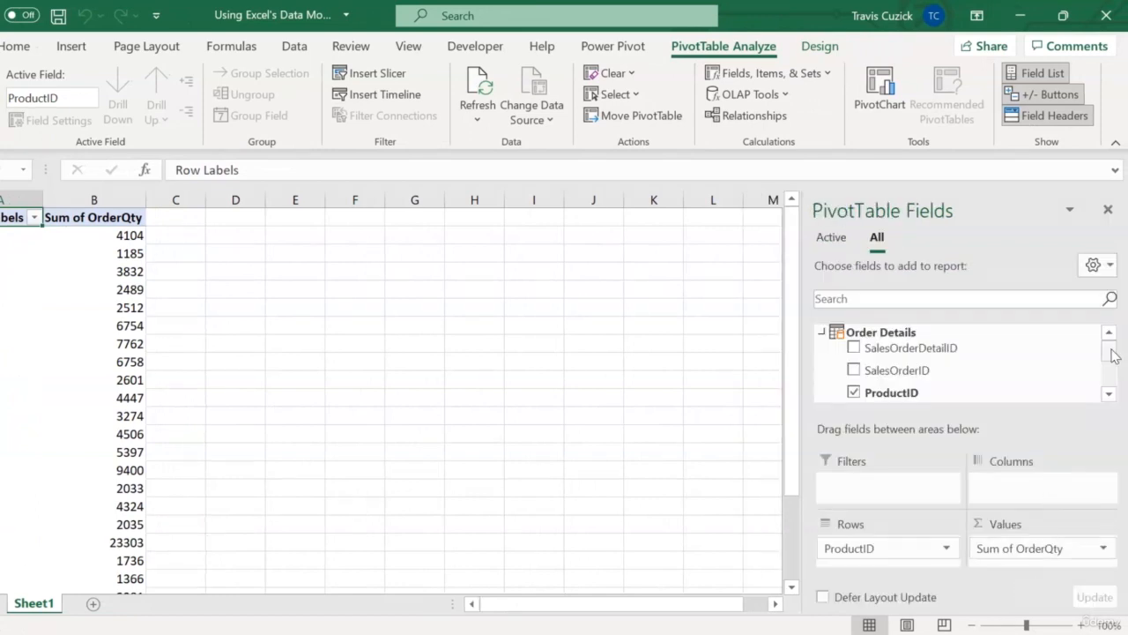
{"action": "scroll", "coordinate": [1112, 354], "scroll_direction": "down", "scroll_amount": 1}
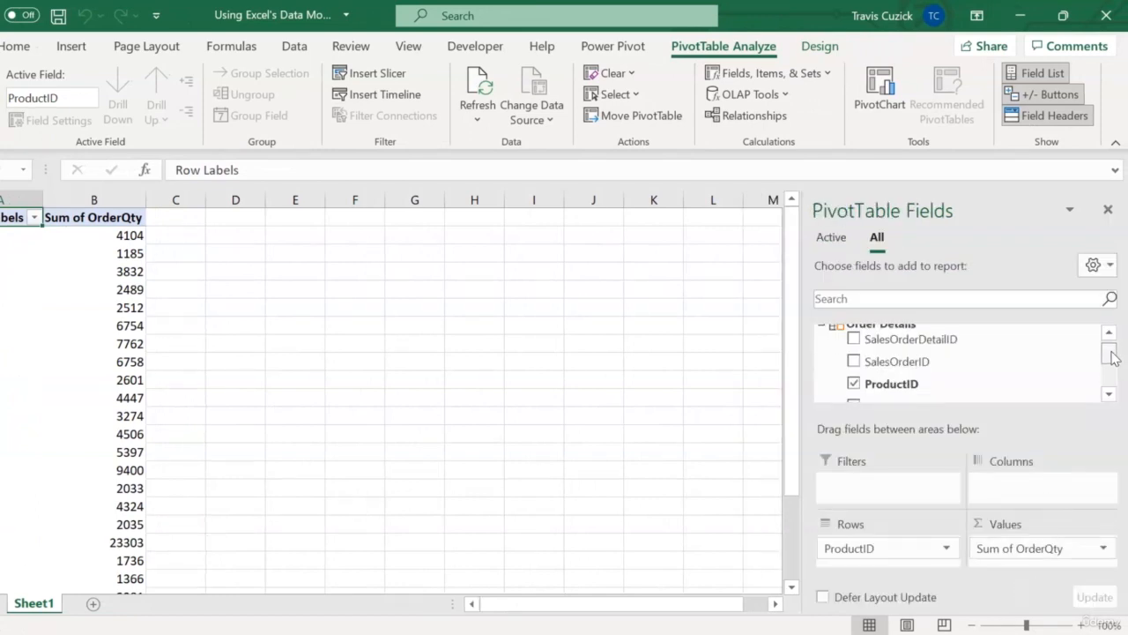
{"action": "scroll", "coordinate": [1112, 354], "scroll_direction": "down", "scroll_amount": 3}
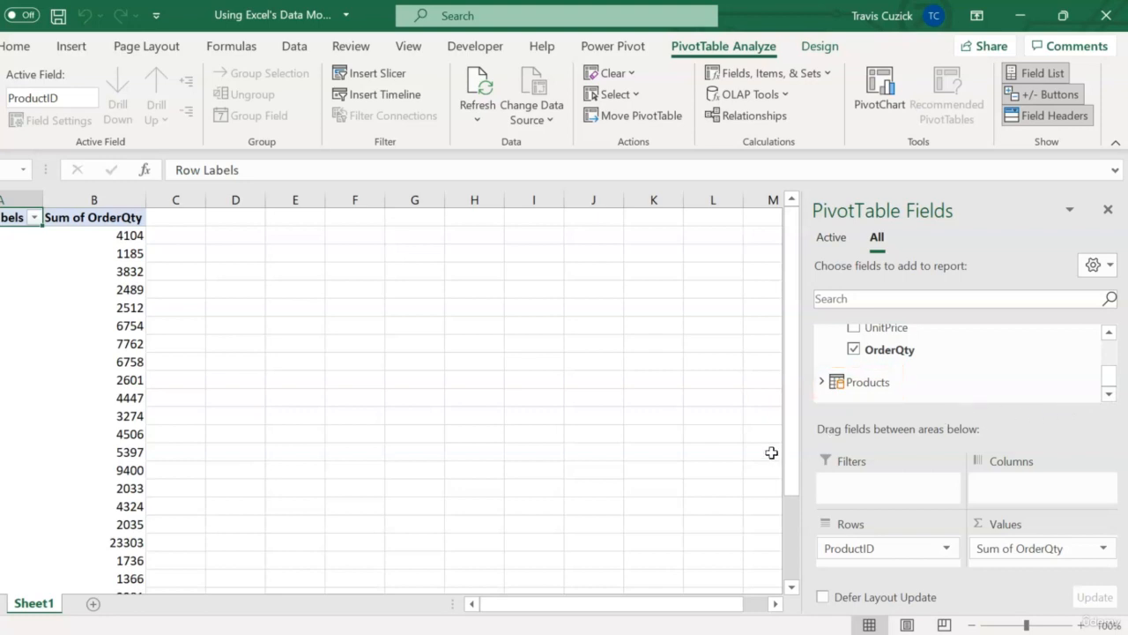
{"action": "left_click", "coordinate": [821, 382]}
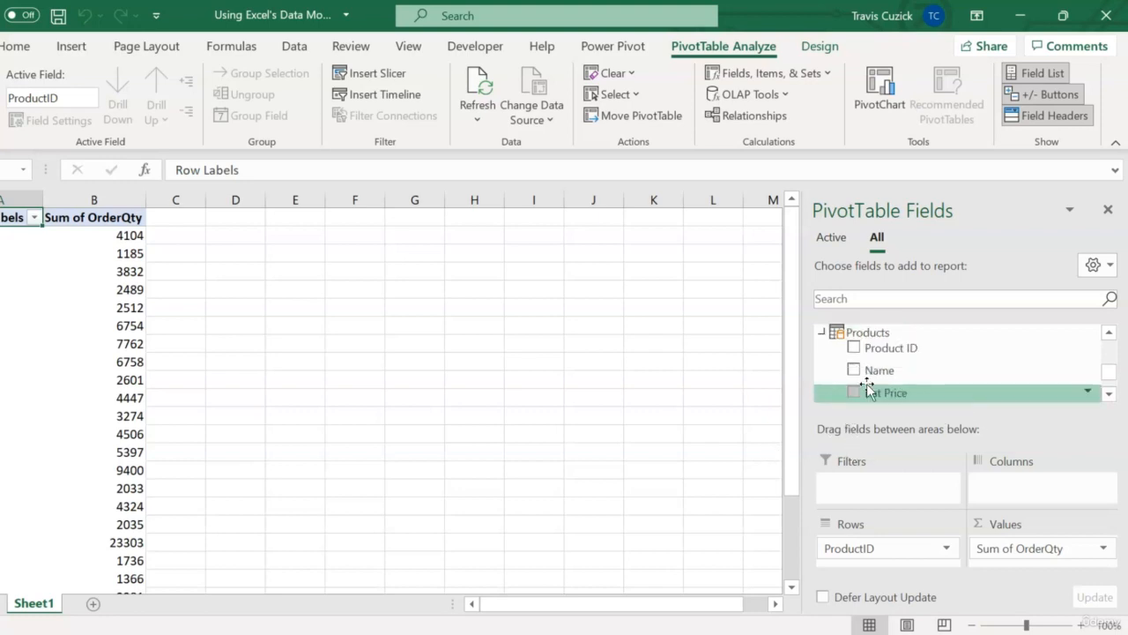
{"action": "left_click_drag", "start_coordinate": [1106, 366], "coordinate": [1108, 369]}
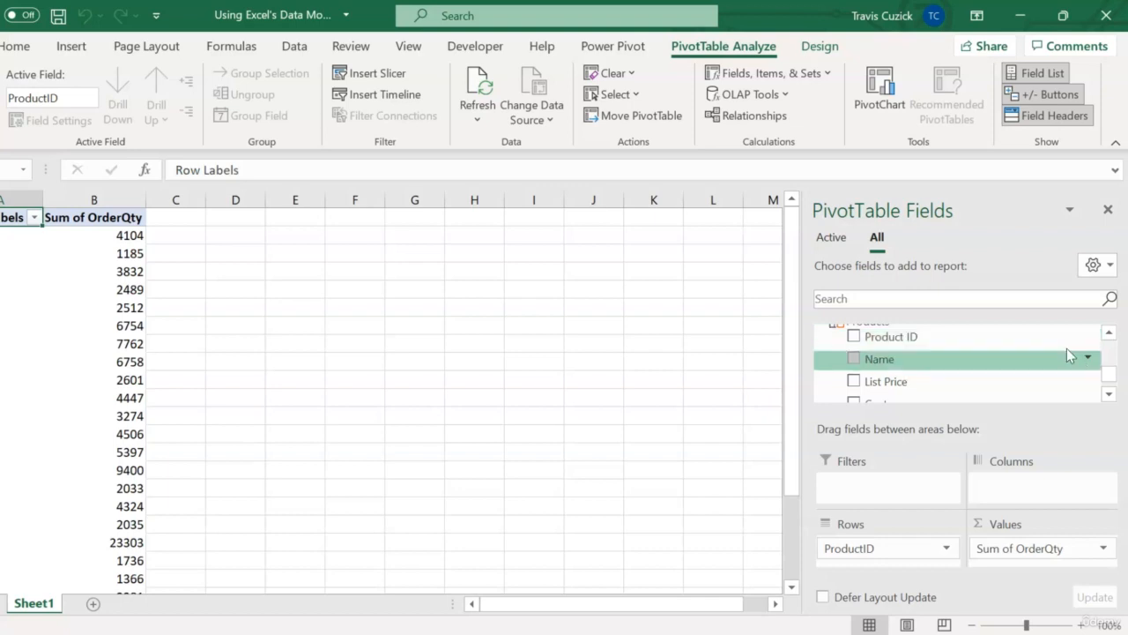
{"action": "left_click", "coordinate": [949, 554]}
{"action": "left_click", "coordinate": [925, 501]}
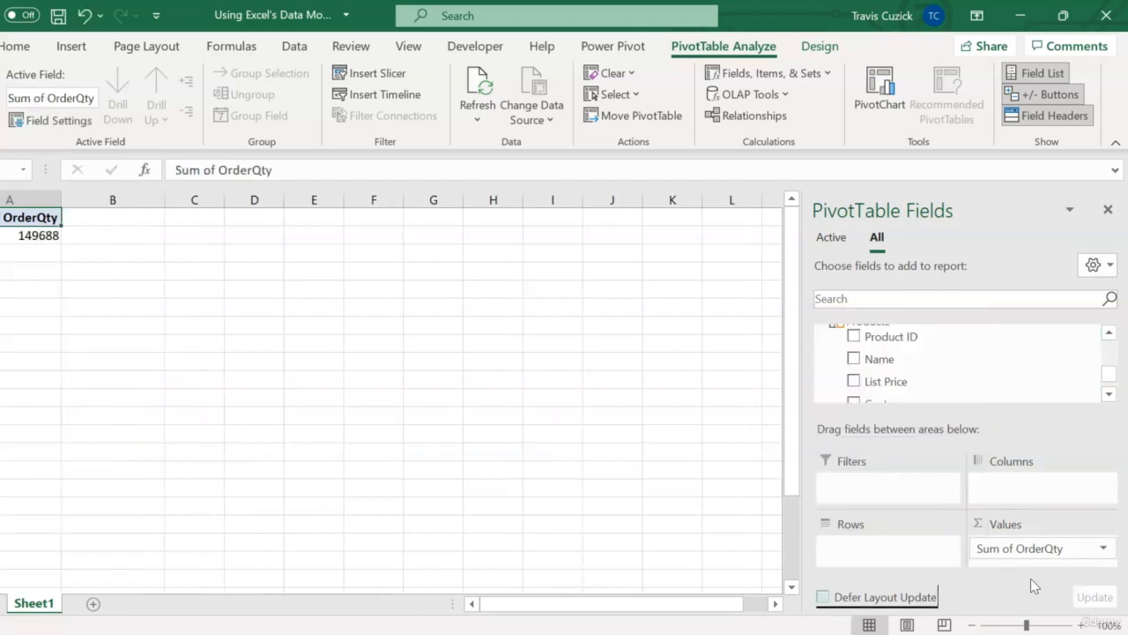
{"action": "left_click", "coordinate": [1109, 337]}
{"action": "left_click_drag", "start_coordinate": [944, 378], "coordinate": [890, 547]}
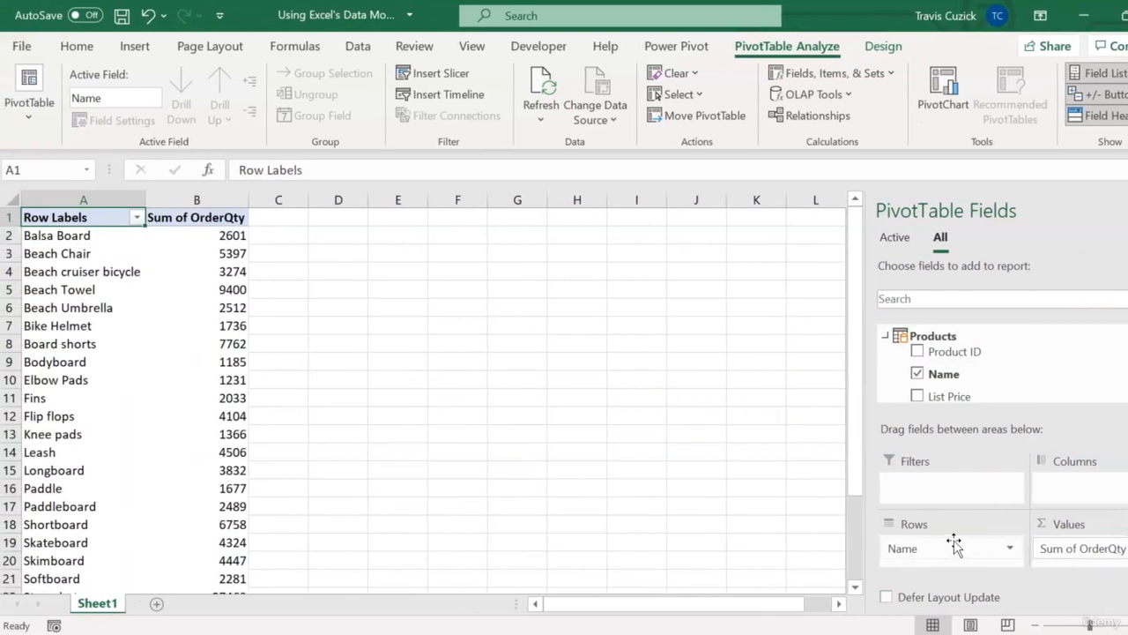